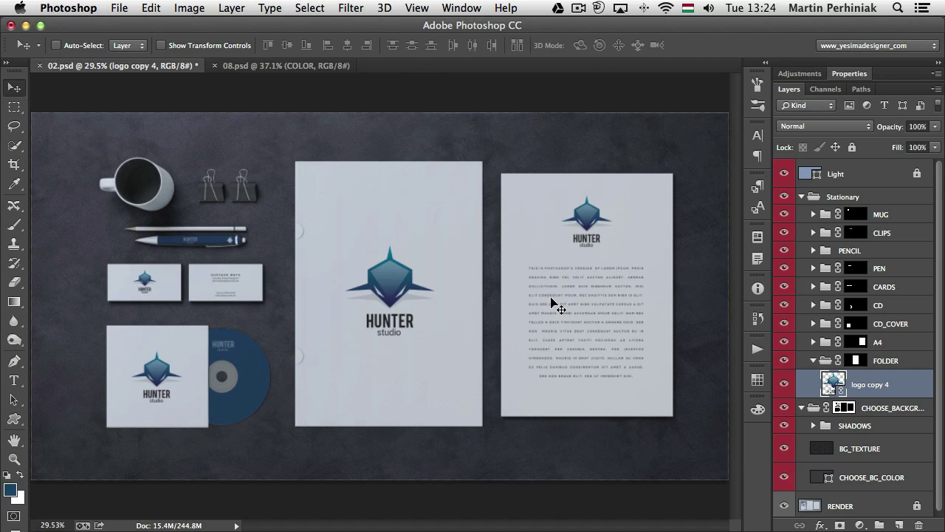
Step: Zoom the stationery mockup to 50%, pan to the mug, cards and CD, and check logo.ai in Illustrator
key("super+plus")
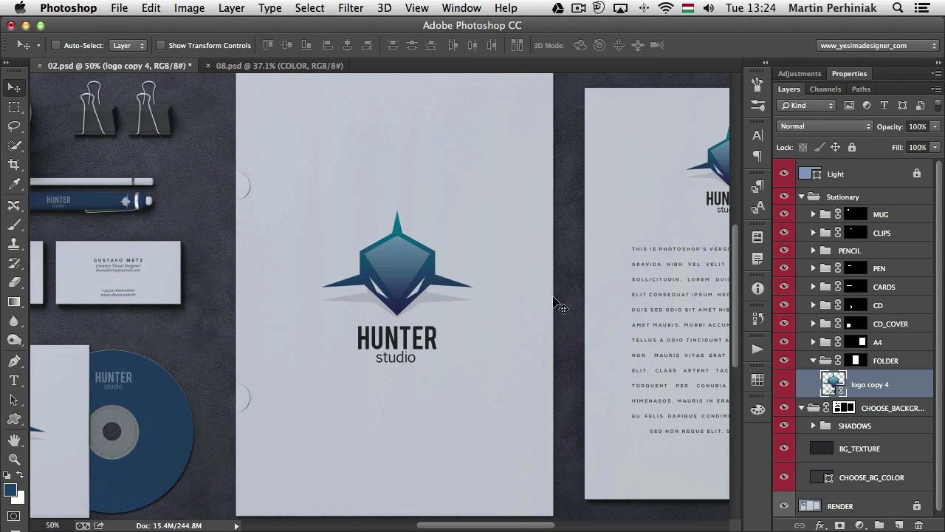
left_click_drag(559, 305, 519, 337)
left_click_drag(282, 360, 392, 311)
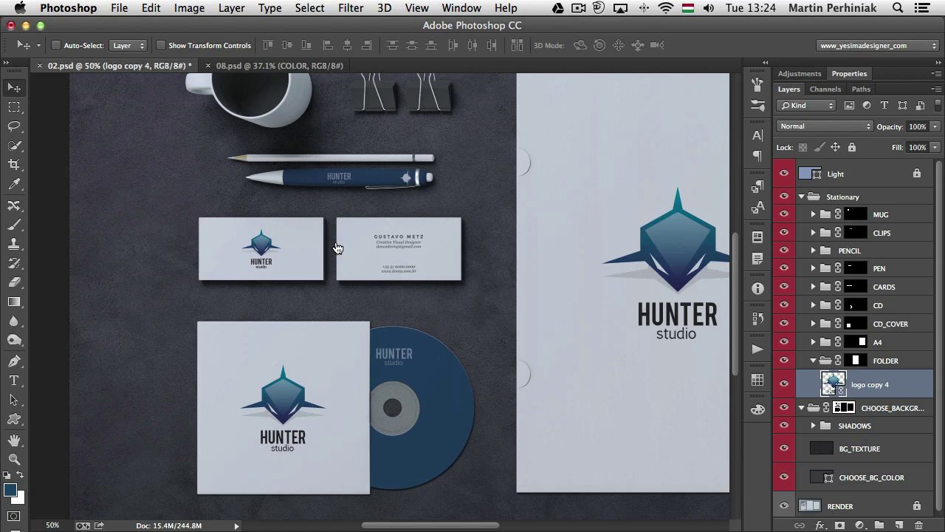
key("super+Tab")
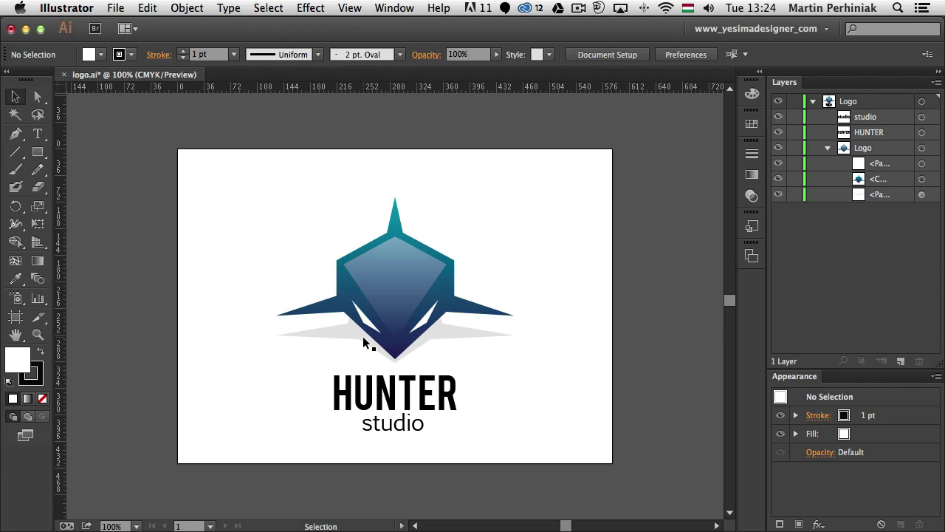
key("super+Tab")
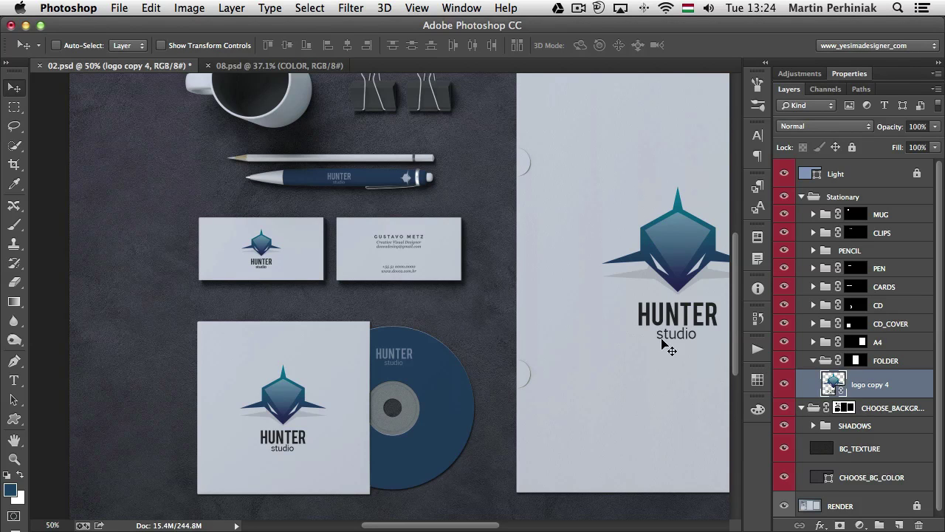
scroll(665, 347, "up", 3)
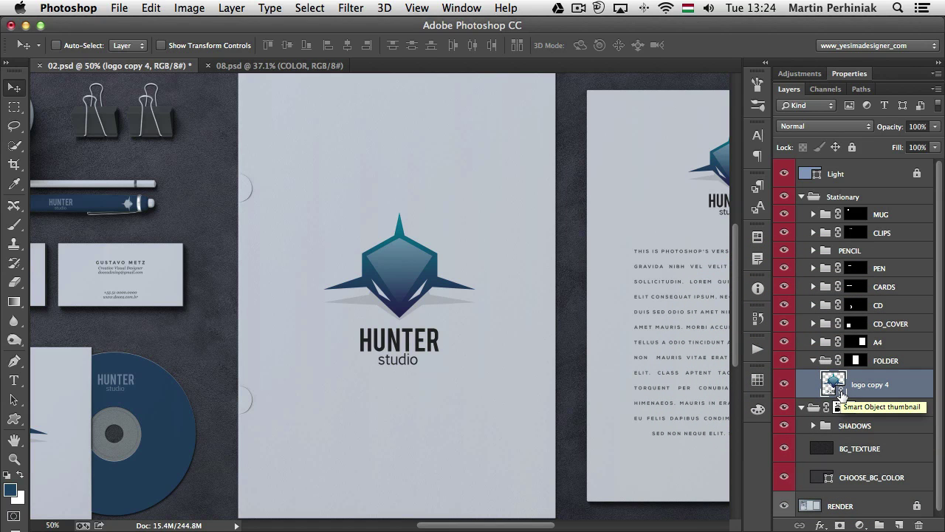
Step: Review the logo copy 4 layer's linked smart object commands and dismiss the menu without choosing any
right_click(911, 387)
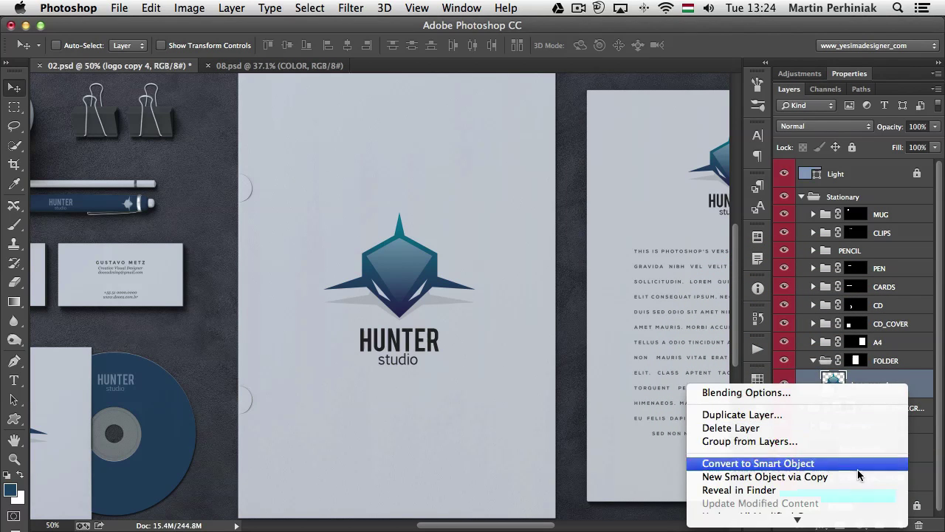
scroll(849, 469, "down", 3)
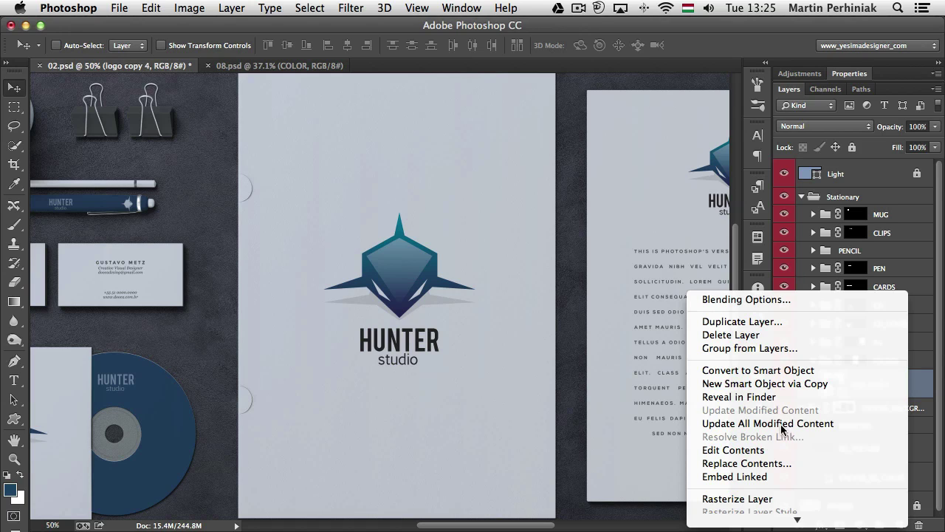
left_click(915, 383)
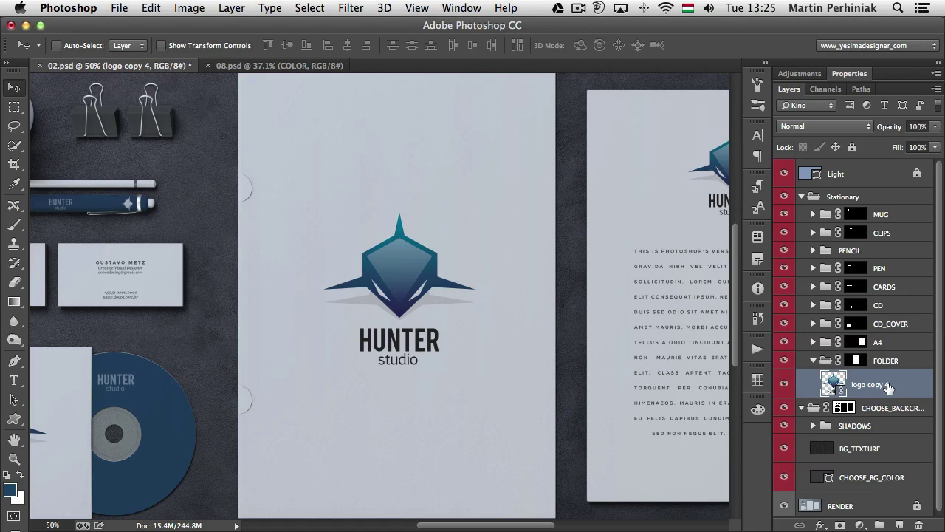
Step: Open the linked logo.ai and recolour the whole shark logo from teal to crimson with Recolor Artwork
double_click(832, 384)
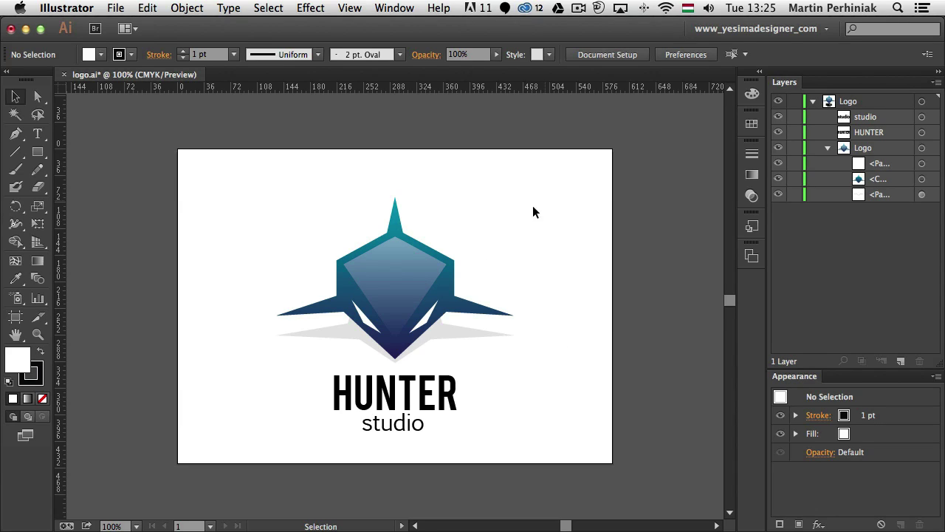
left_click_drag(533, 207, 332, 322)
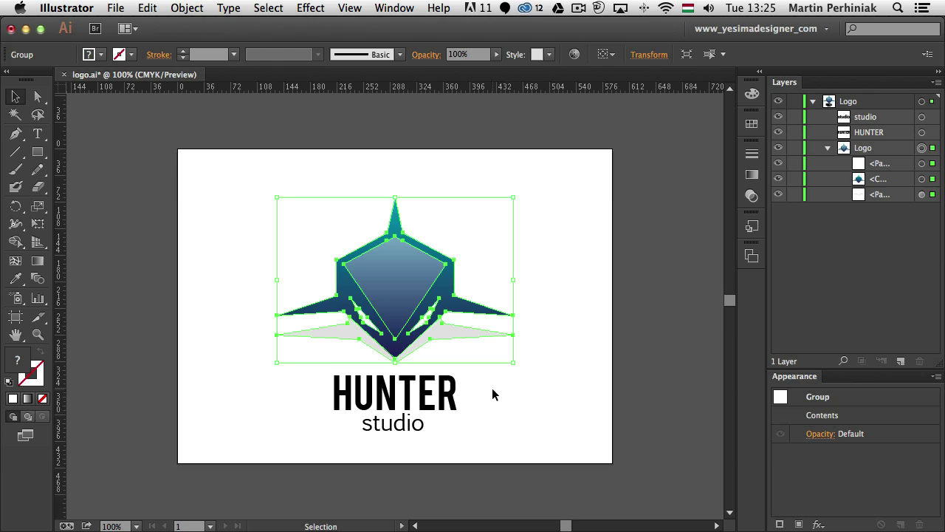
left_click(574, 55)
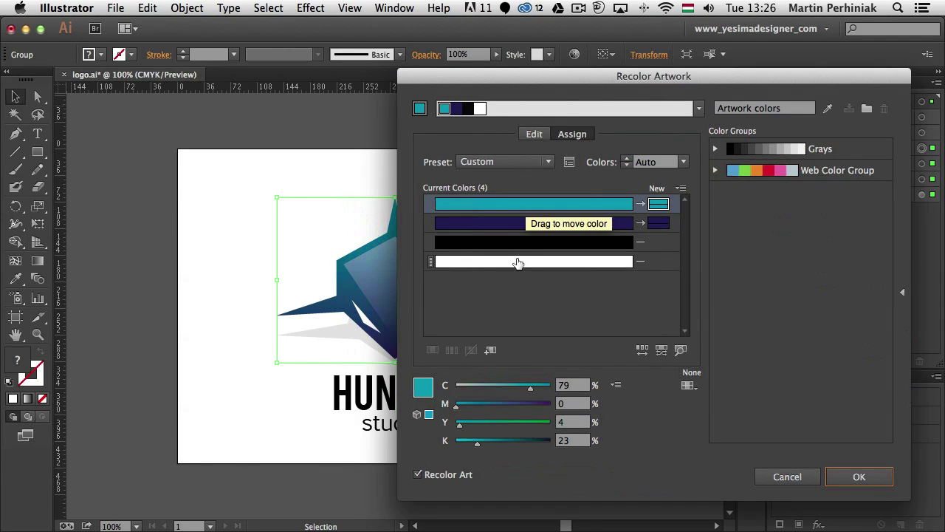
left_click(528, 135)
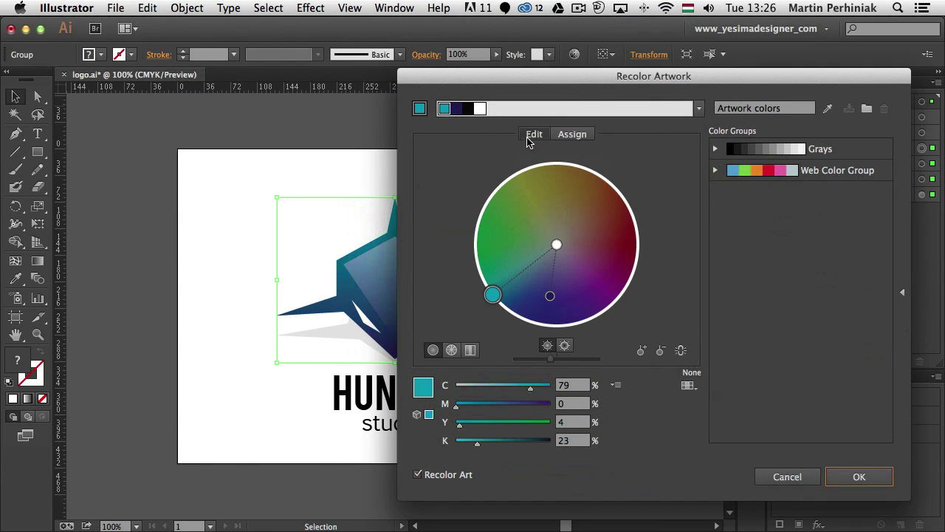
left_click_drag(494, 297, 650, 260)
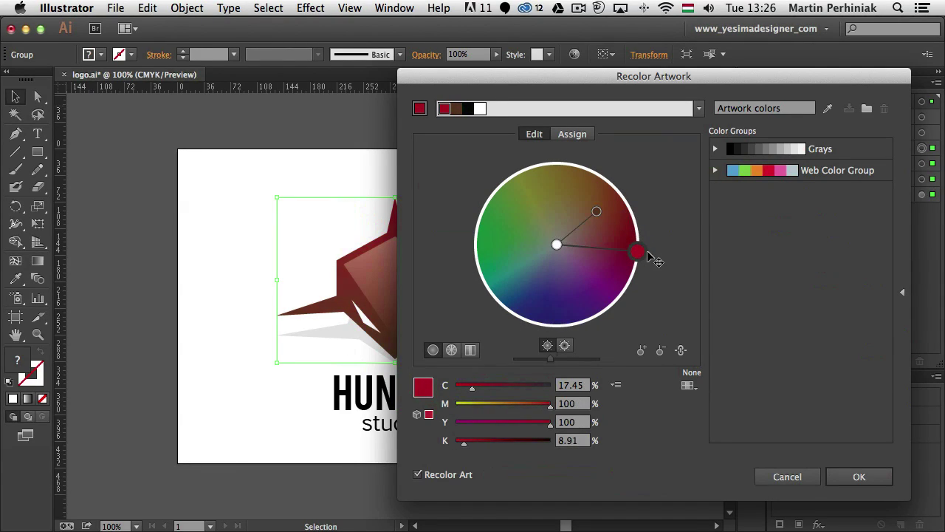
left_click_drag(550, 83, 504, 49)
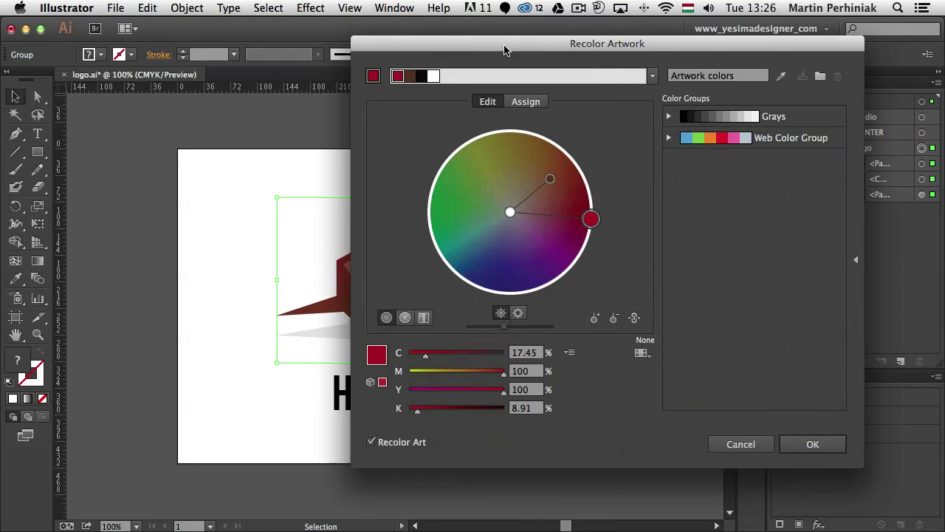
Step: Apply the crimson recolour to the logo
left_click(810, 441)
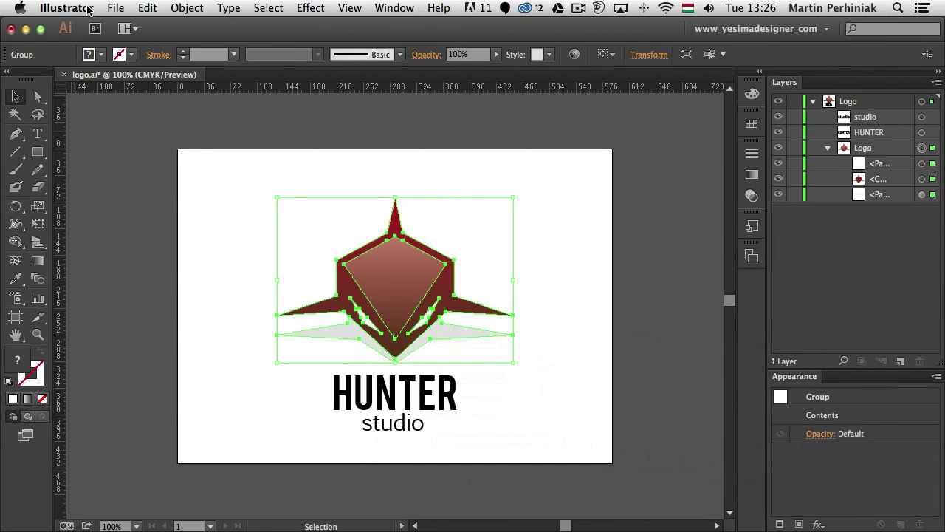
Step: Save the recoloured logo.ai in Illustrator and deselect the logo
left_click(115, 8)
left_click(160, 121)
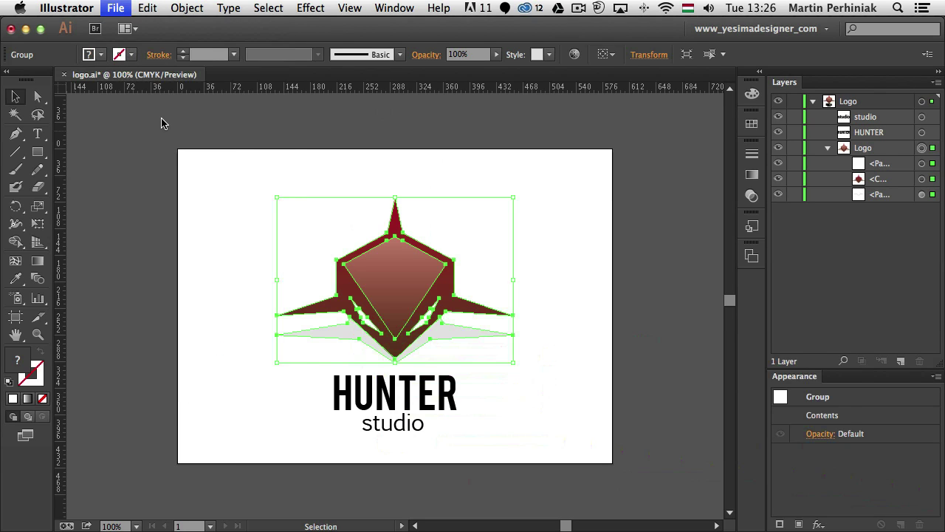
left_click(163, 118)
Step: Back in Photoshop, zoom out on the whole mockup, then zoom in on the folder's red logo
key("a")
key("super+Tab")
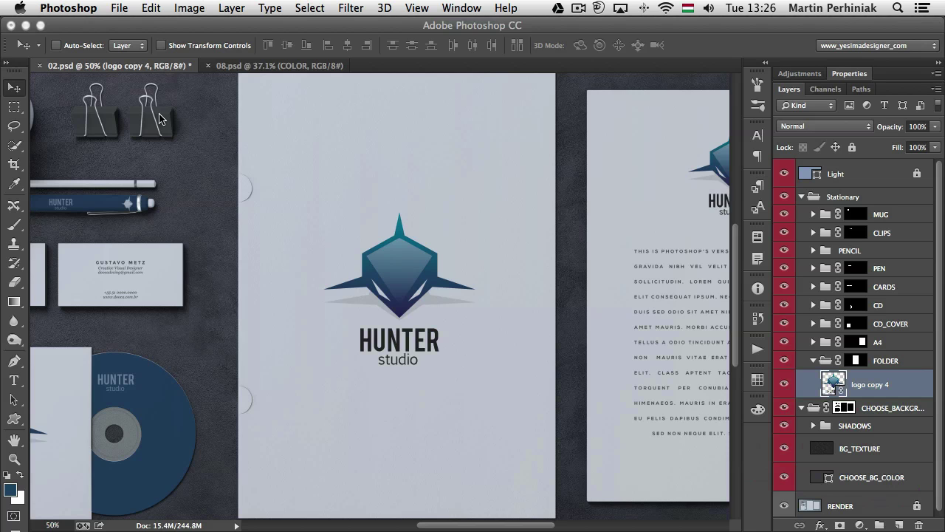
key("super+minus")
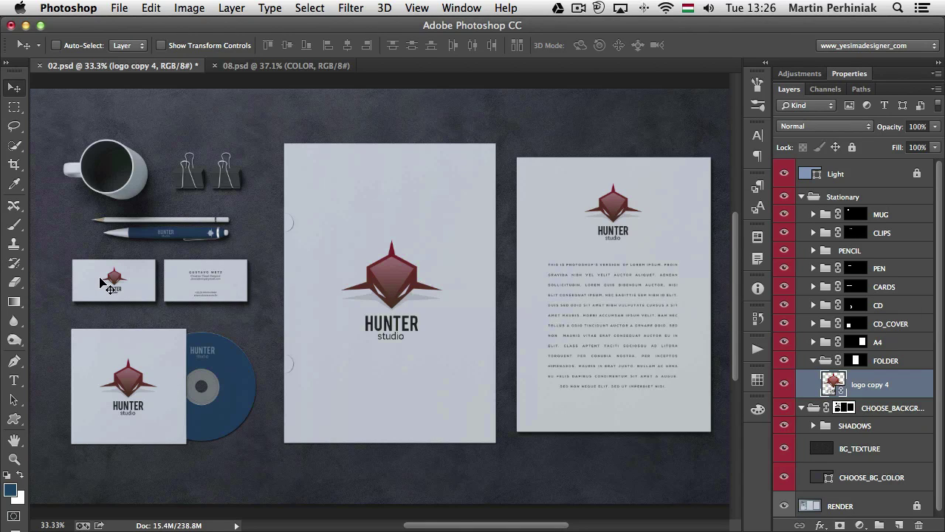
left_click_drag(175, 342, 237, 360)
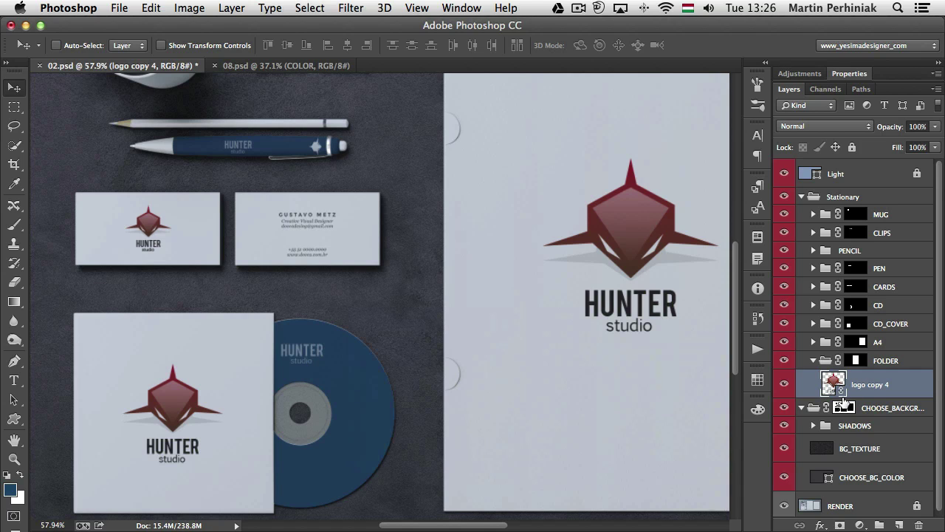
Step: Reopen logo.ai and set the HUNTER text in the wide Bank Gothic font
double_click(832, 383)
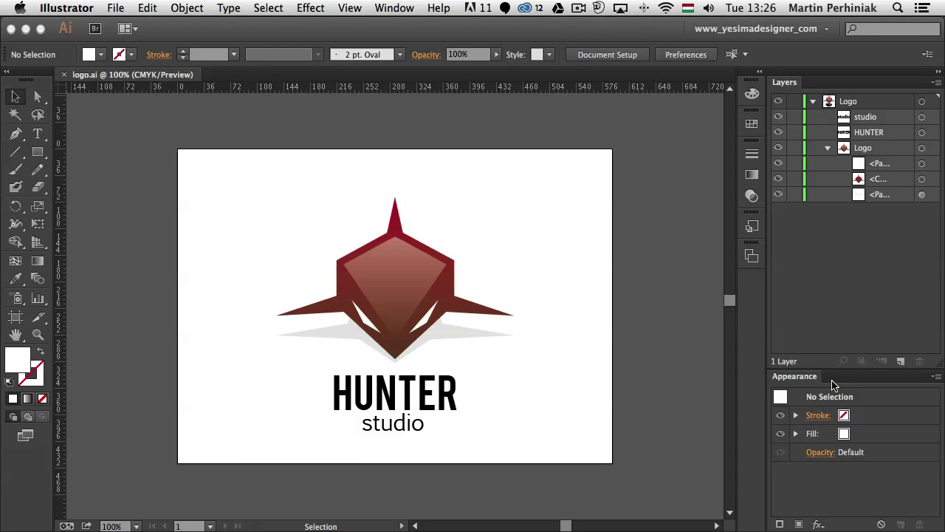
key("t")
left_click(446, 393)
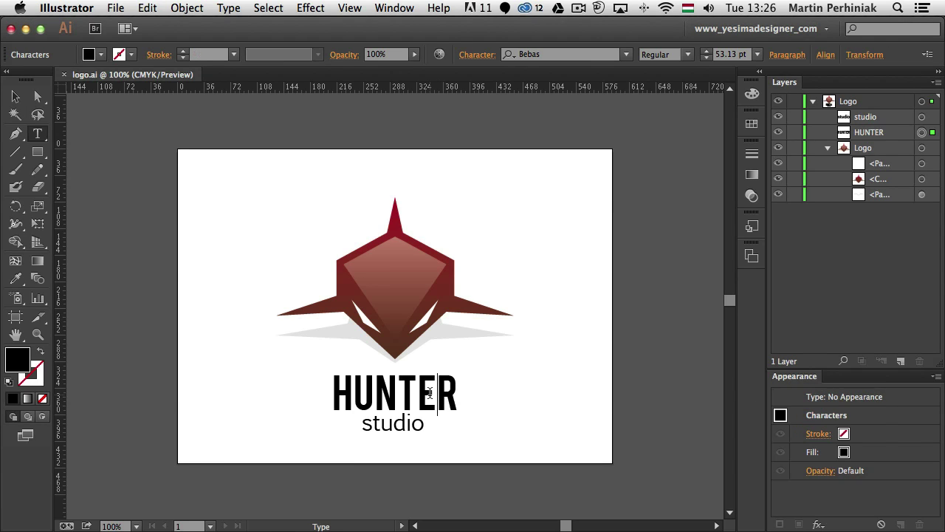
left_click_drag(457, 393, 331, 394)
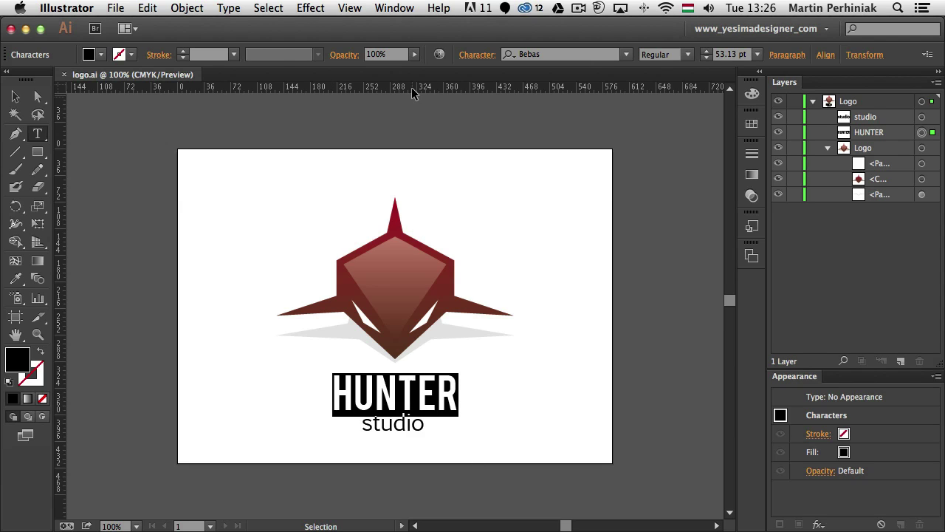
left_click(628, 54)
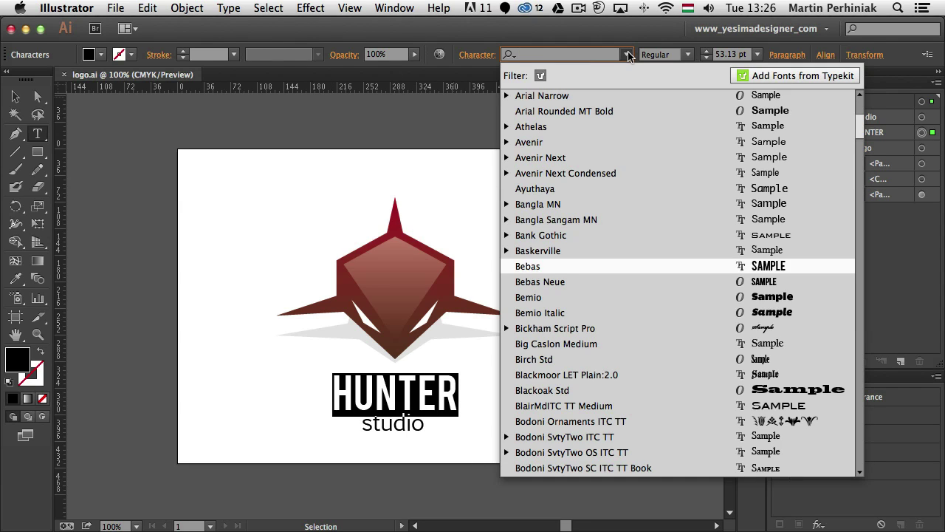
key("Escape")
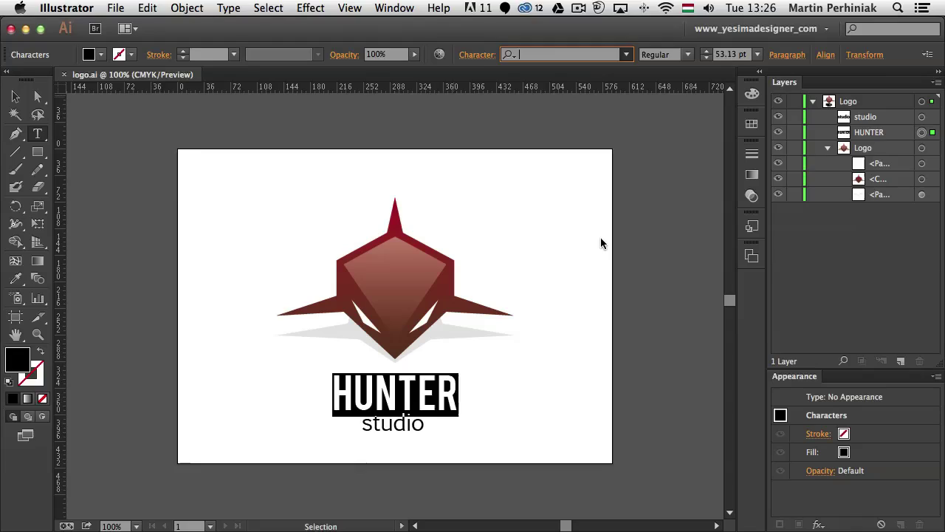
key("Up")
left_click(480, 399)
Step: Centre HUNTER above studio and save logo.ai
key("Escape")
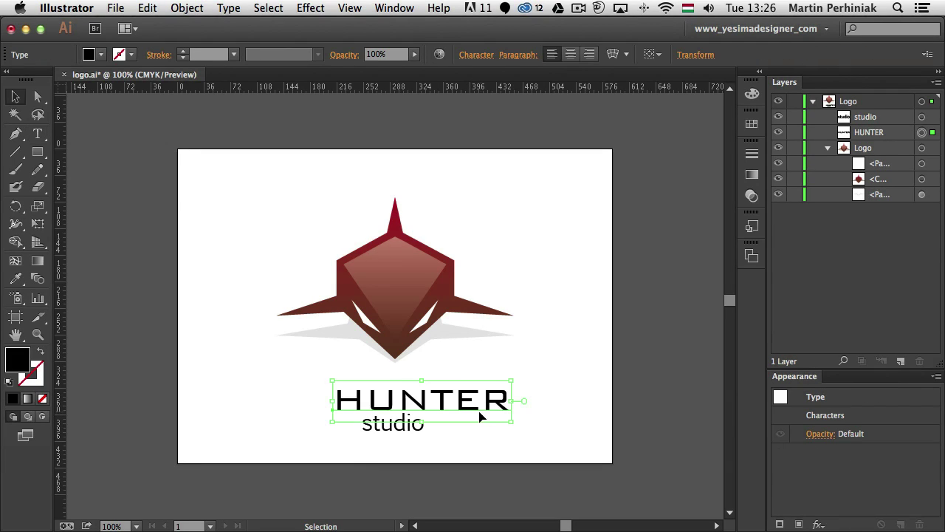
left_click_drag(480, 415, 454, 400)
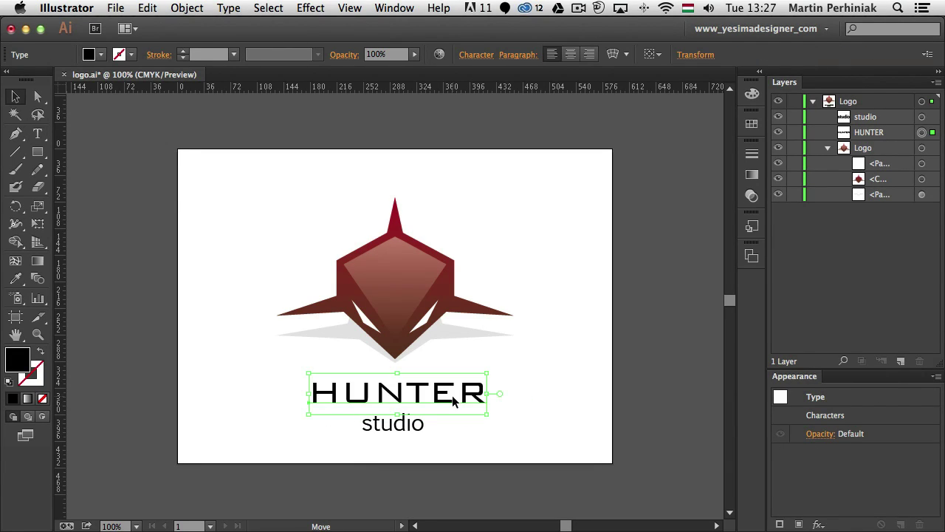
left_click(556, 401)
left_click_drag(481, 406, 467, 399)
left_click(540, 405)
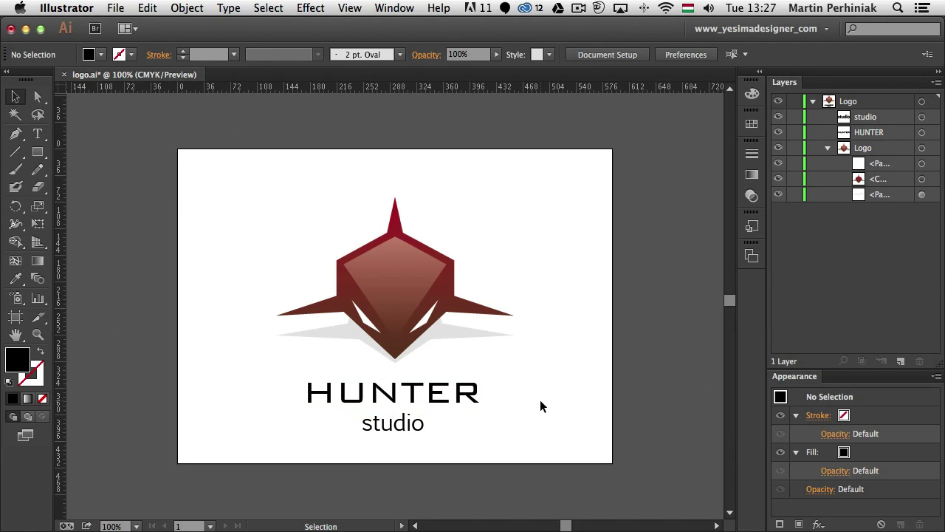
left_click(119, 9)
left_click(165, 120)
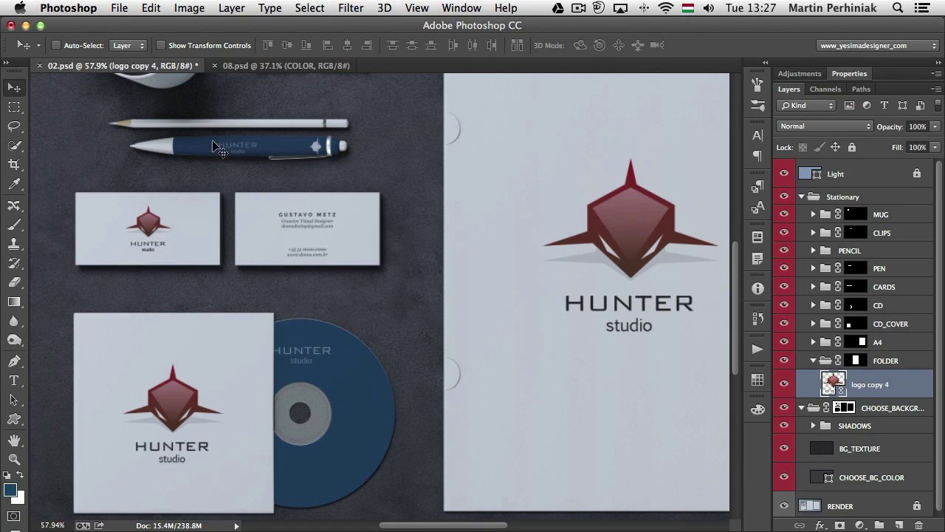
left_click_drag(223, 154, 265, 152)
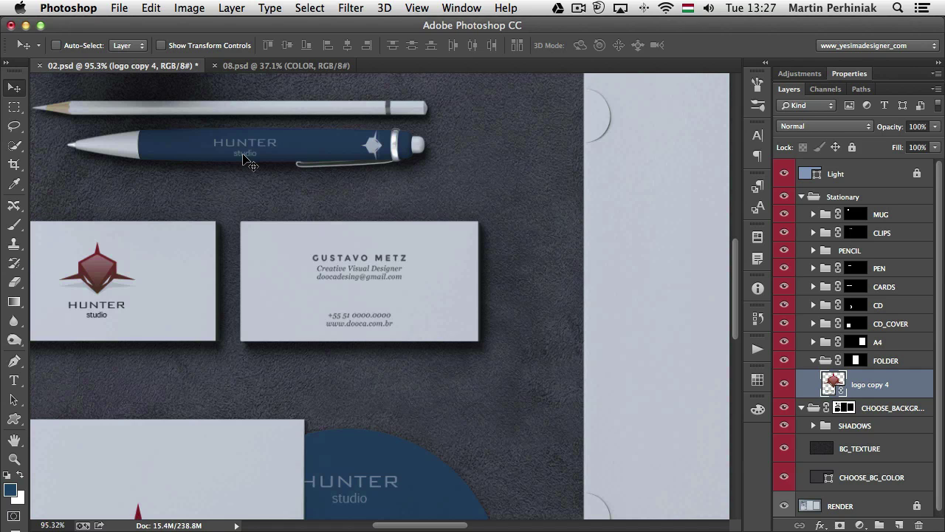
key("super+minus")
key("super+minus")
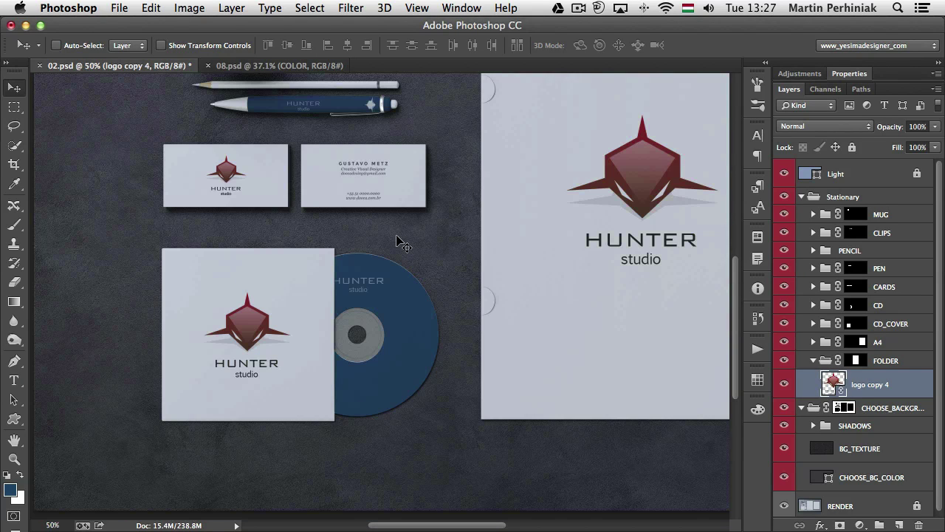
key("super+minus")
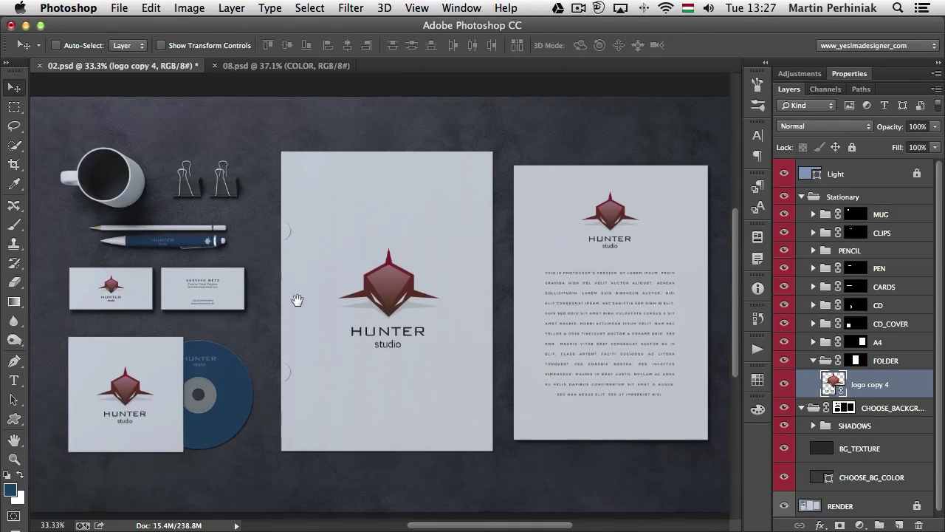
left_click_drag(297, 300, 274, 295)
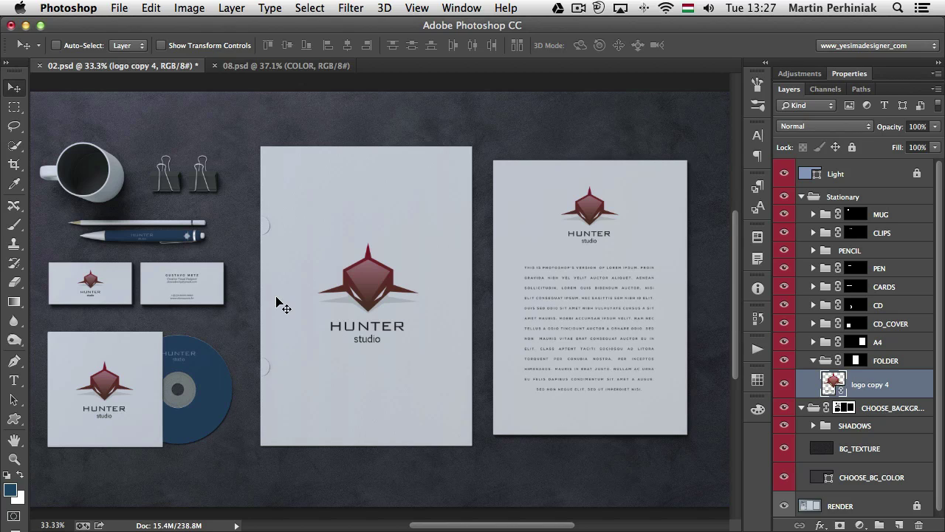
Step: In 08.psd, update logo copy 4's modified content inside DESIGN_BACK, then save and close DESIGN.psb
left_click(252, 66)
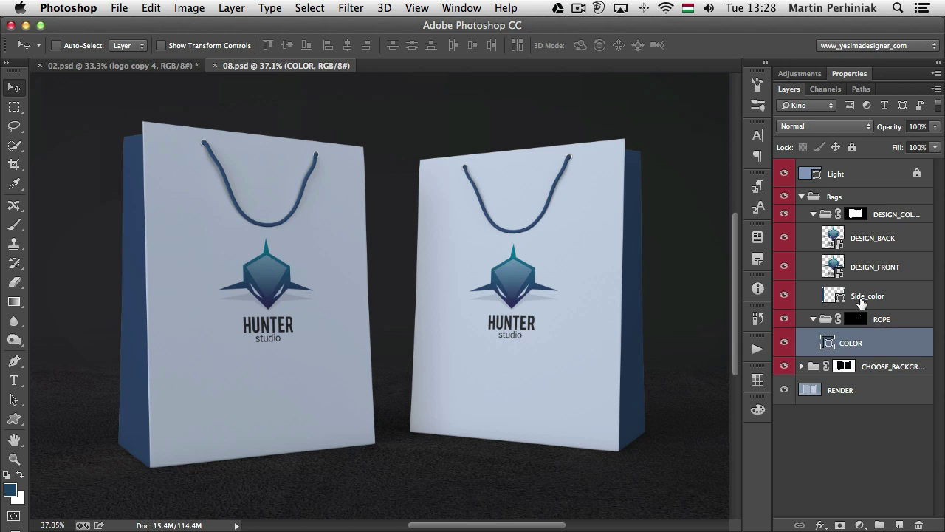
double_click(833, 240)
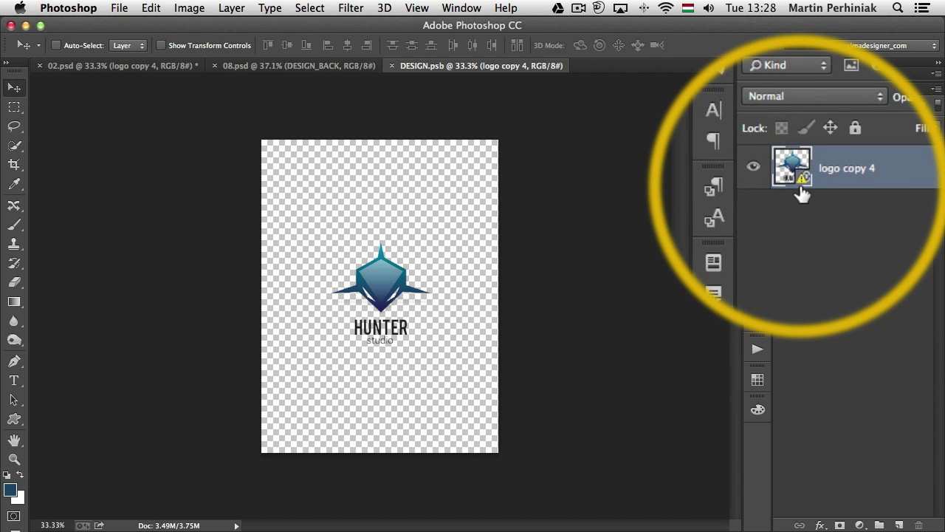
right_click(874, 176)
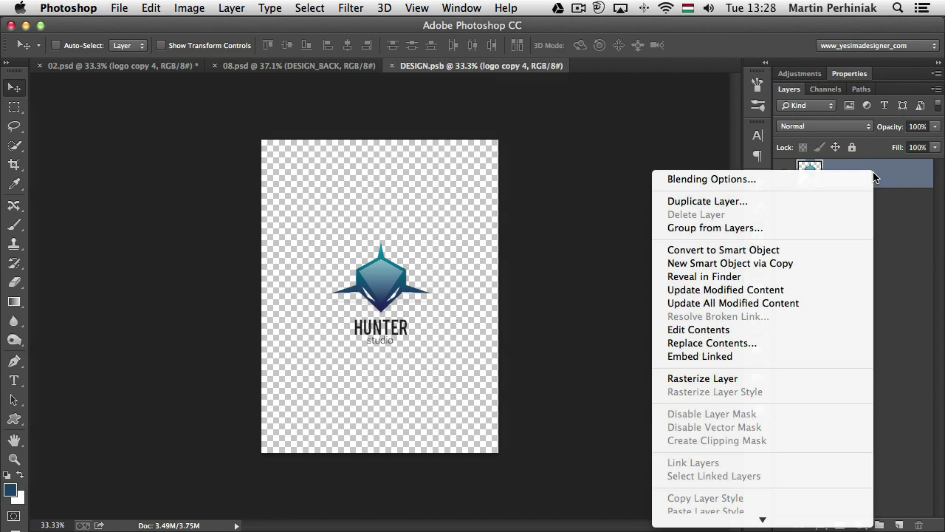
left_click(747, 290)
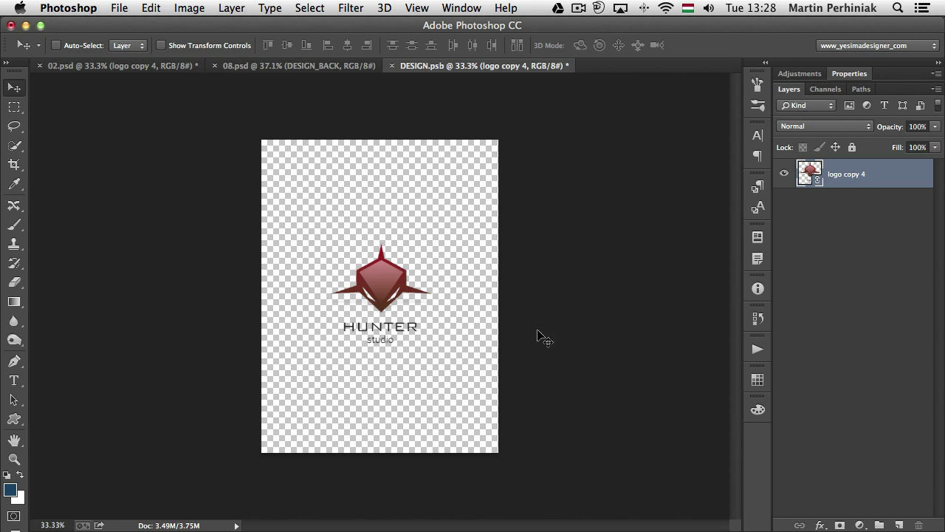
key("super+s")
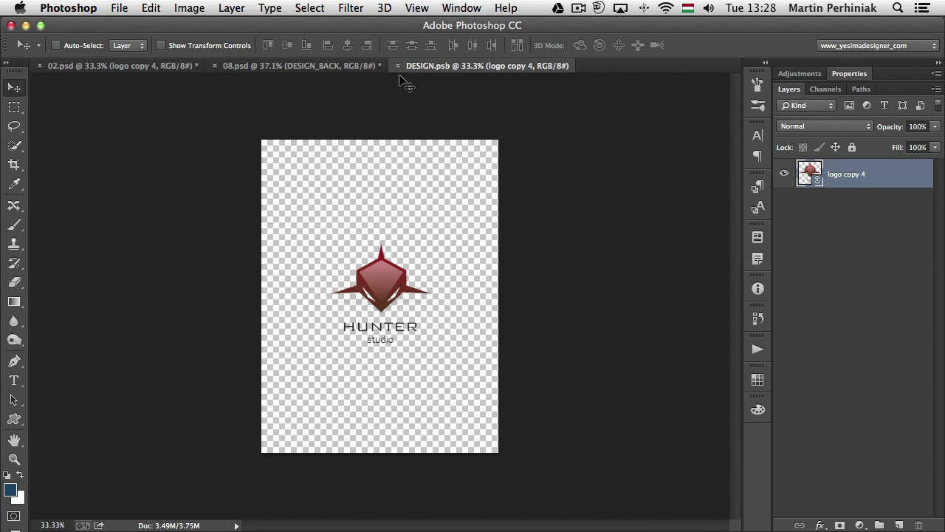
left_click(398, 65)
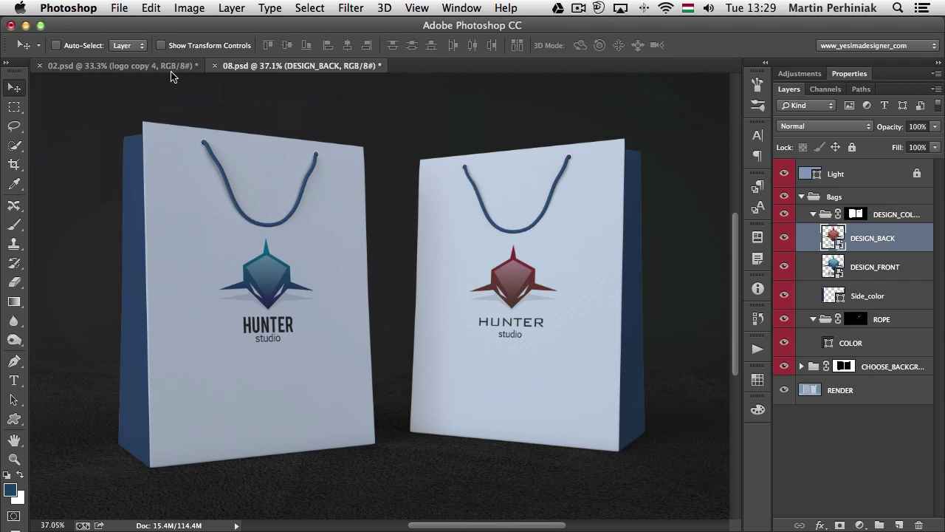
Step: Delete the blue-logo DESIGN_FRONT layer so the left bag is blank
left_click(892, 272)
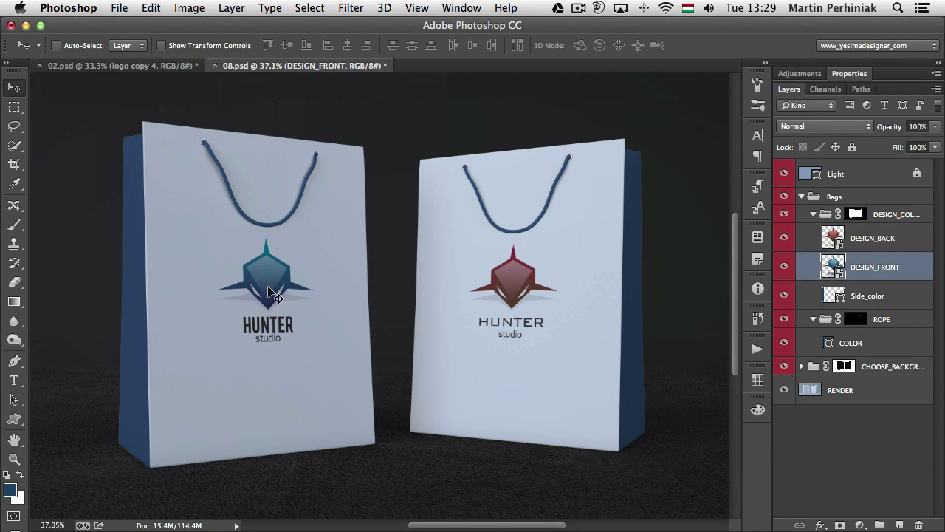
key("Delete")
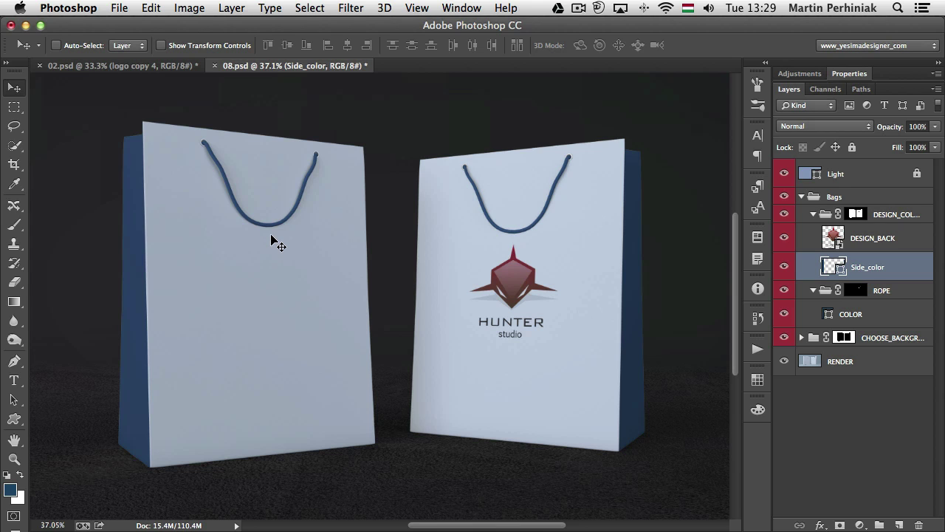
left_click(119, 6)
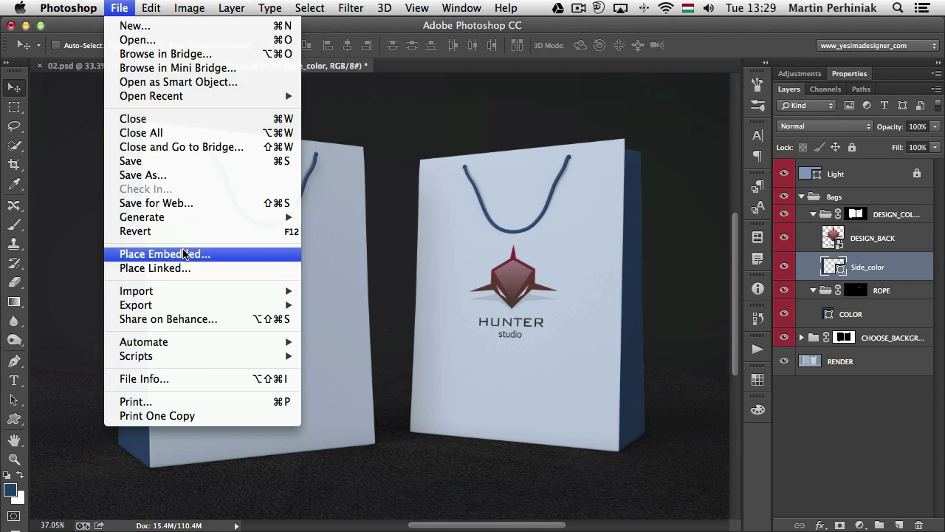
Step: Place logo.ai as a linked file from the Linked Smart Objects folder
left_click(173, 266)
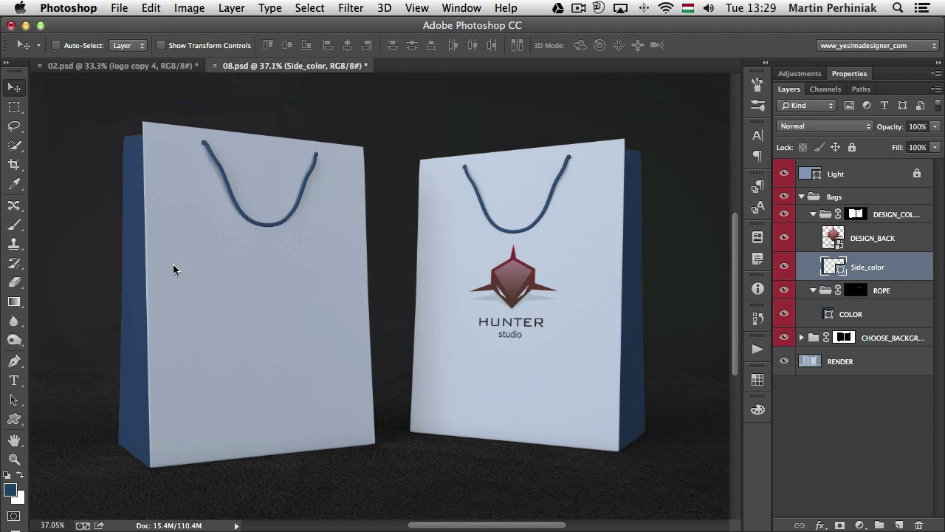
left_click(434, 47)
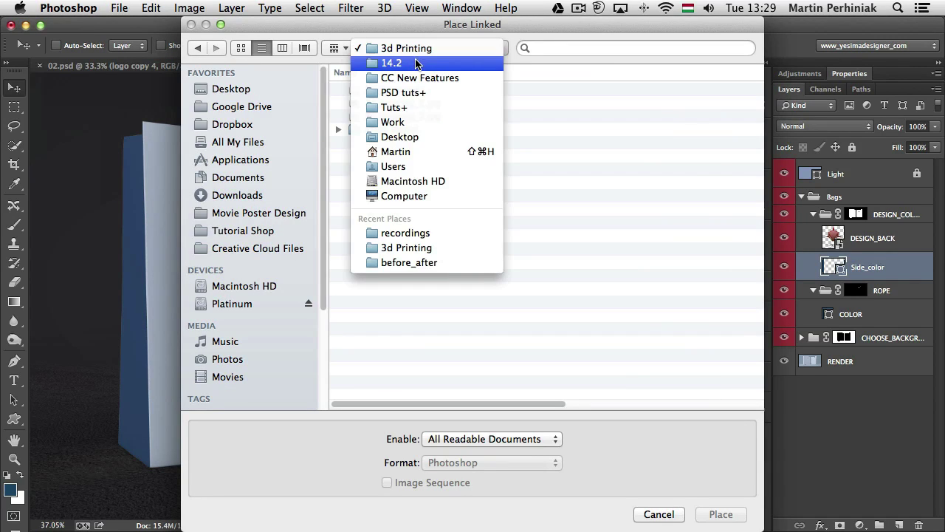
key("Escape")
double_click(391, 144)
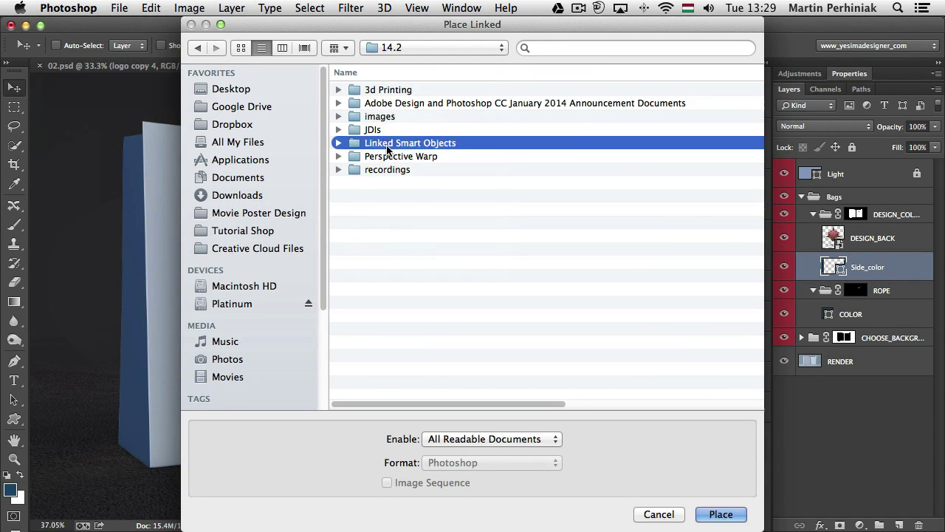
left_click(379, 142)
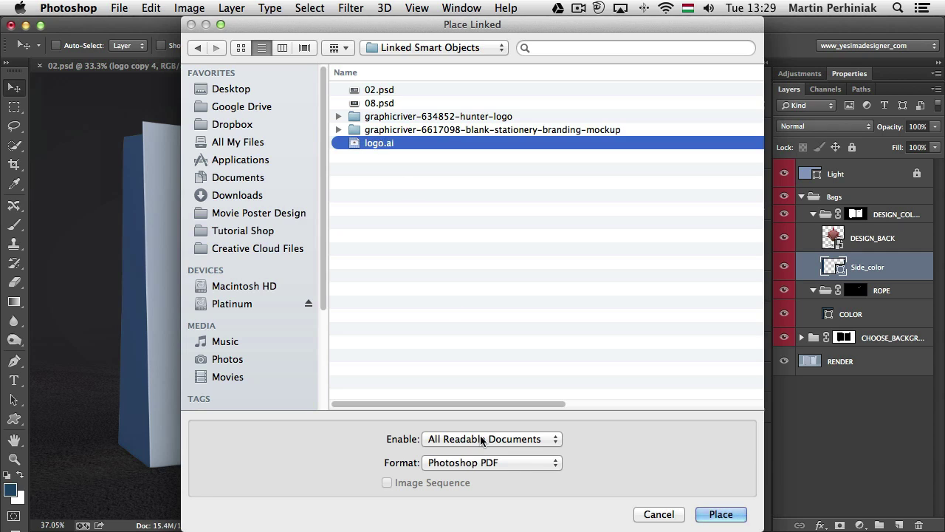
left_click(729, 517)
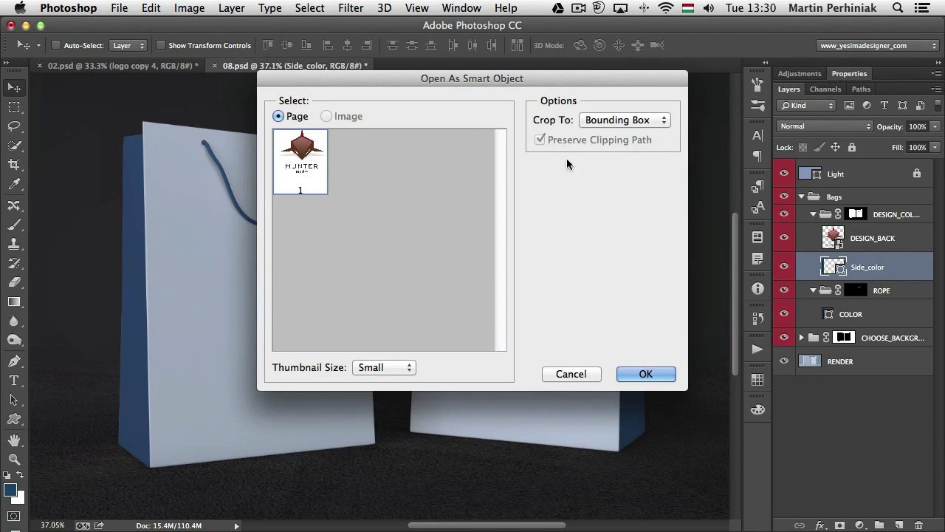
Step: Move, skew and resize the placed logo to match the left bag's front perspective
left_click(648, 375)
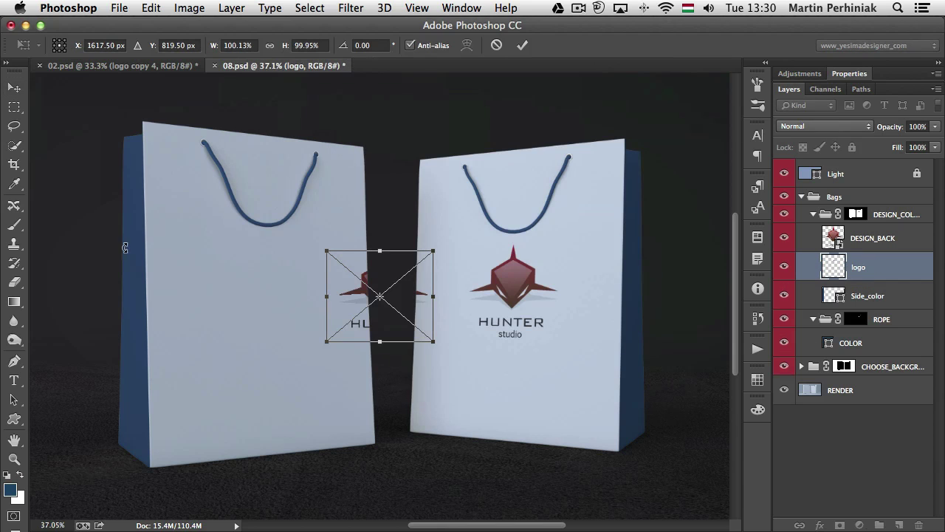
left_click_drag(387, 271, 273, 267)
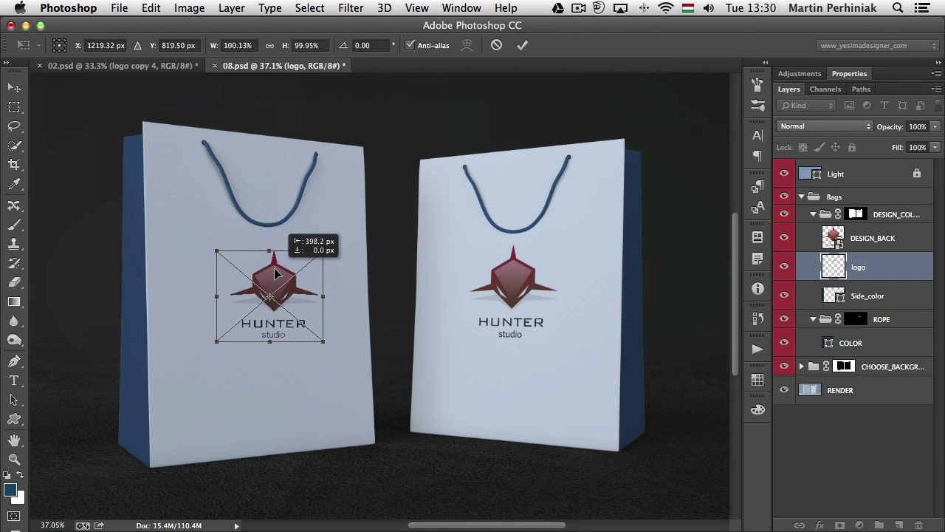
left_click_drag(325, 305, 317, 267)
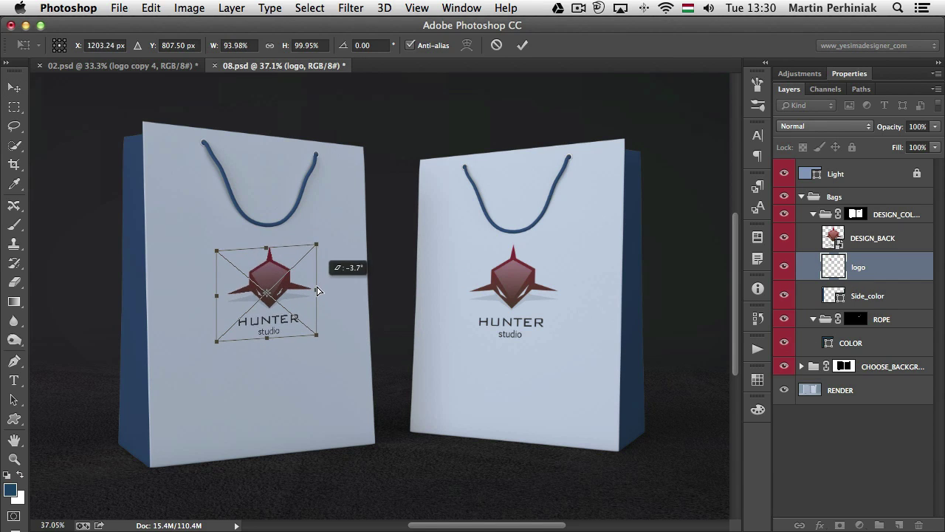
left_click_drag(217, 252, 214, 244)
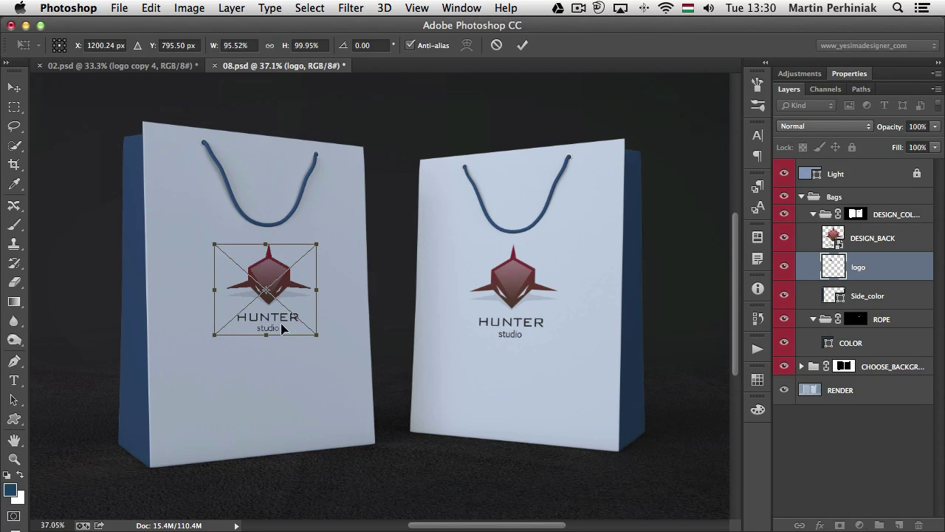
left_click_drag(319, 339, 321, 297)
key("Return")
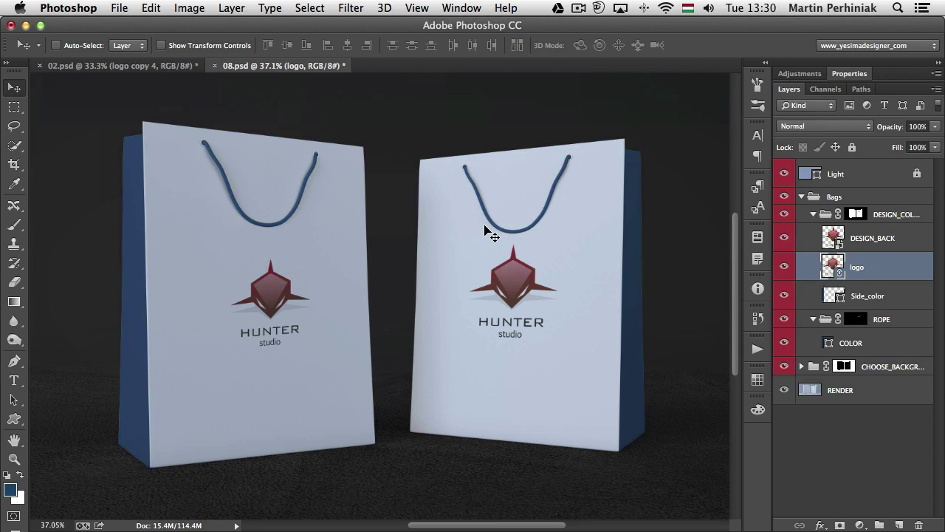
Step: Drag logo.ai from Bridge in as a second linked logo below the original
key("super+alt+o")
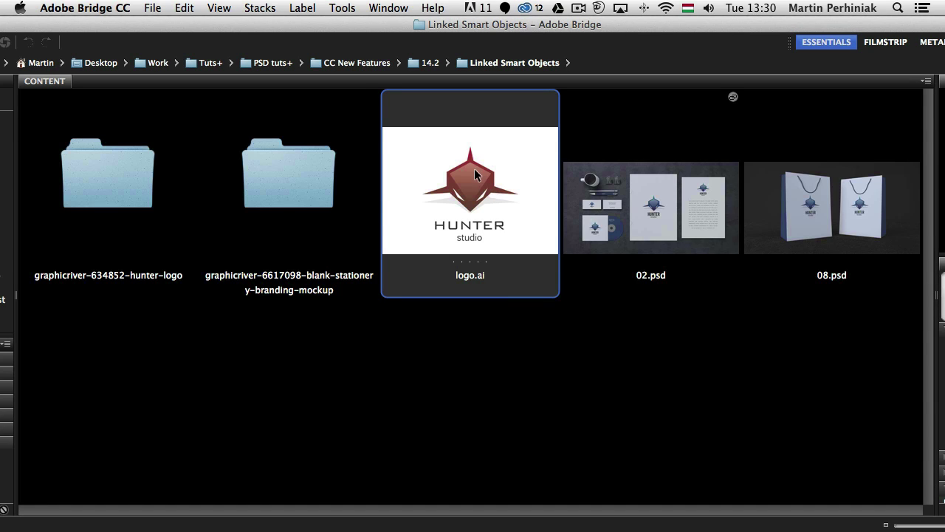
left_click_drag(493, 188, 349, 251)
key("super+alt+o")
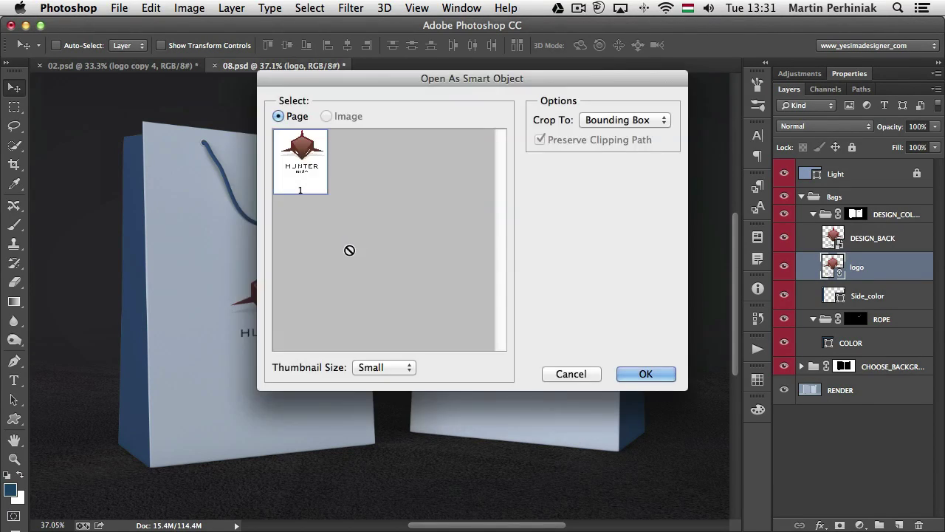
left_click(661, 377)
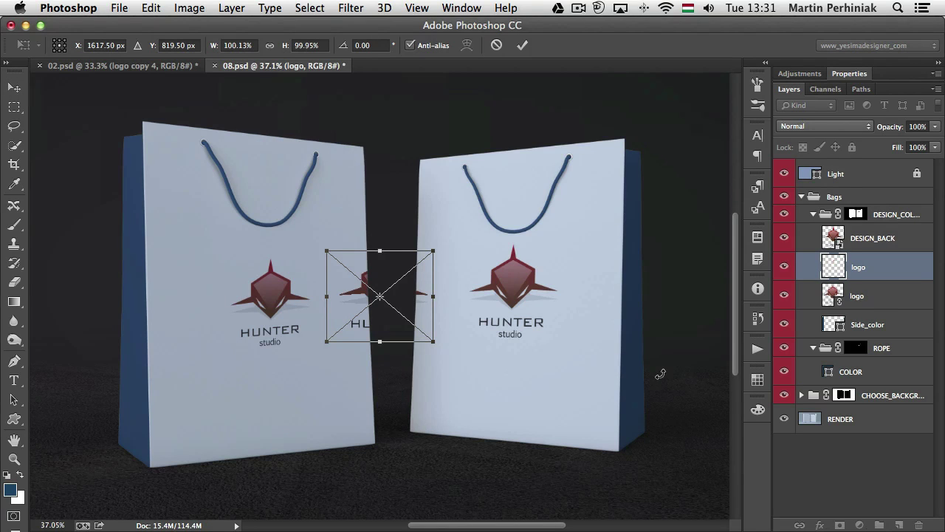
key("Return")
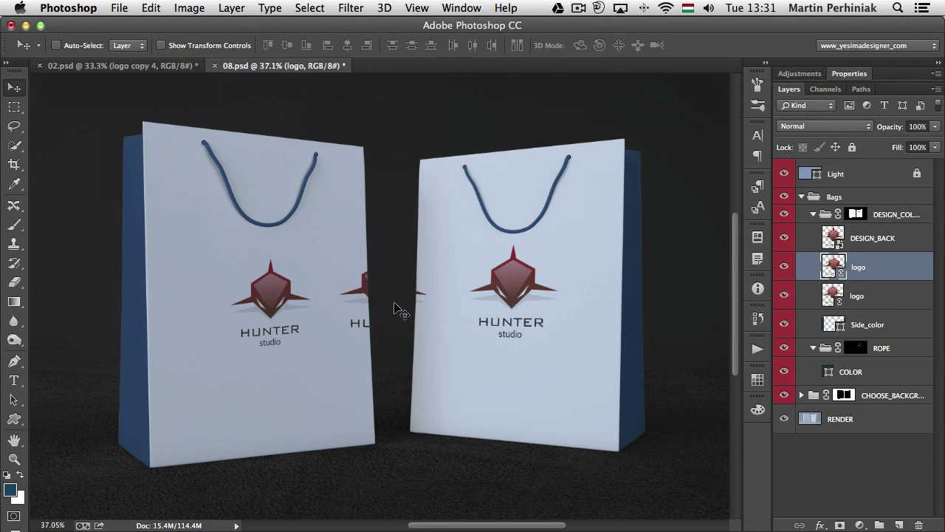
left_click_drag(395, 308, 281, 410)
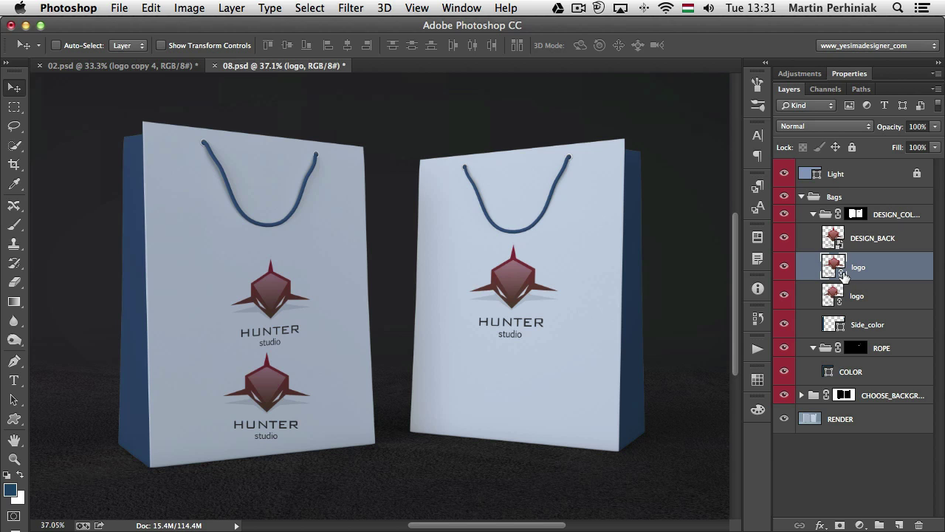
Step: Add a third linked logo.ai from Bridge at the left bag's upper left
key("super+Tab")
left_click_drag(485, 171, 543, 351)
key("super+Tab")
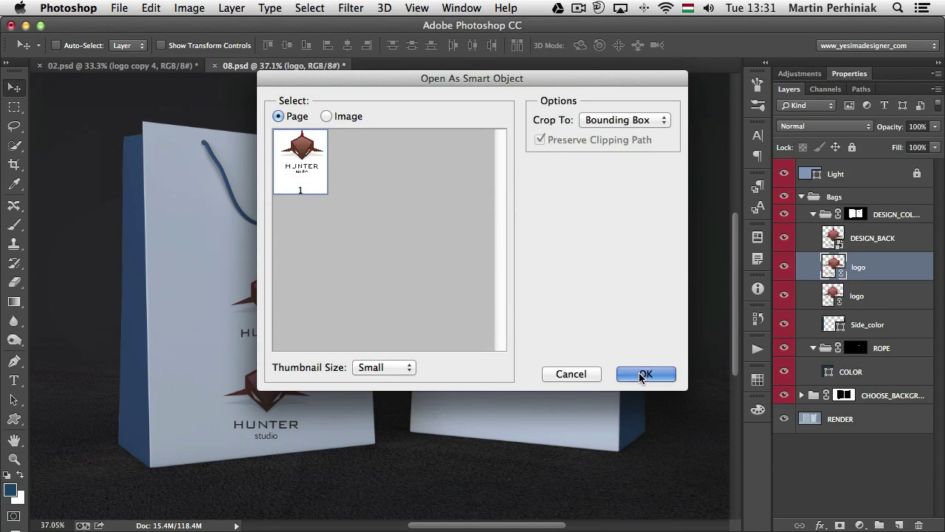
left_click(639, 373)
key("Return")
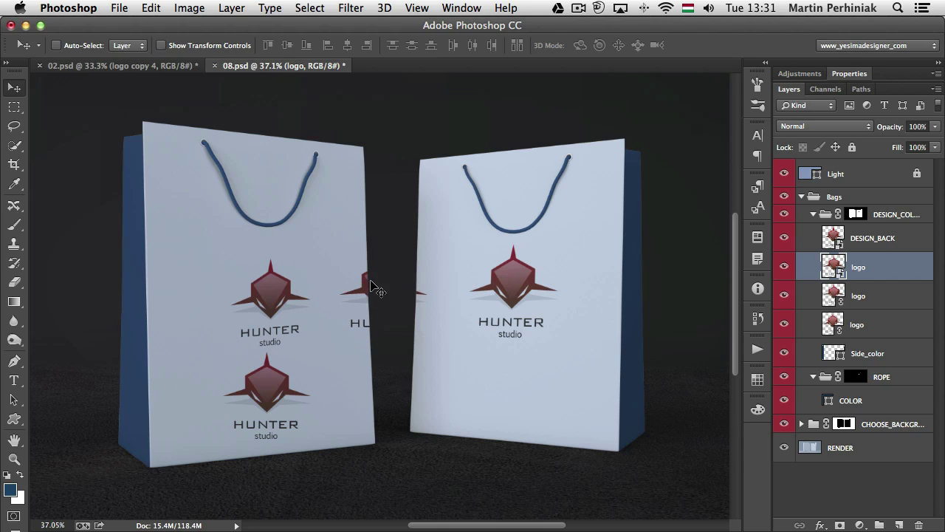
left_click_drag(369, 285, 198, 238)
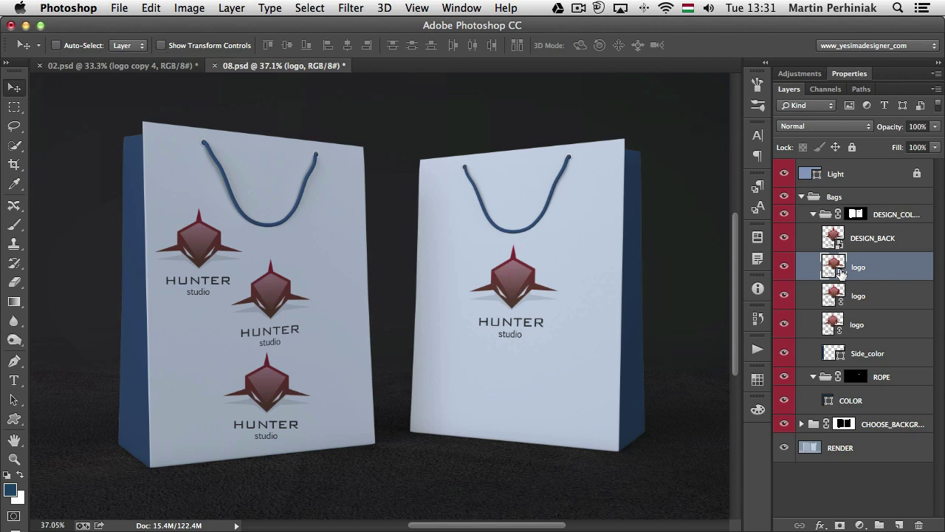
left_click(849, 295)
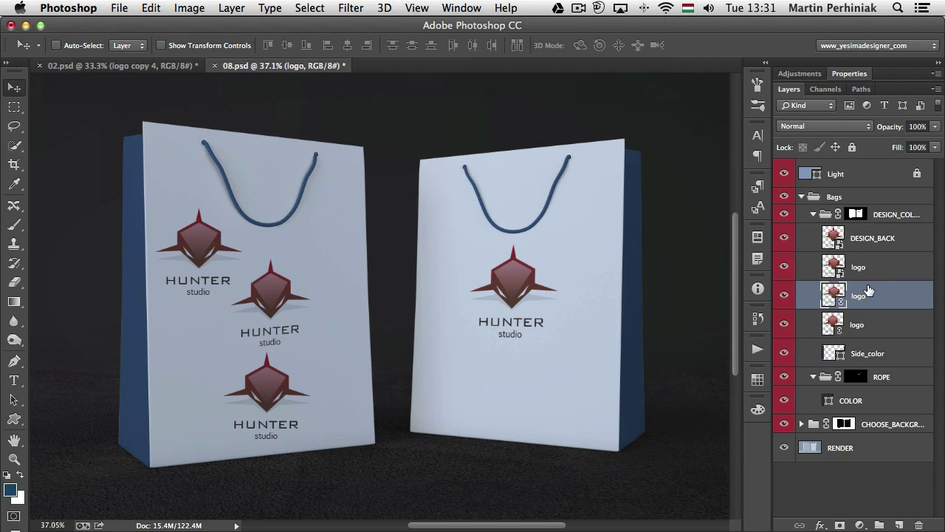
Step: Show the linked logo layer's Properties with its logo.ai source path, widening then narrowing the panel dock
left_click(847, 74)
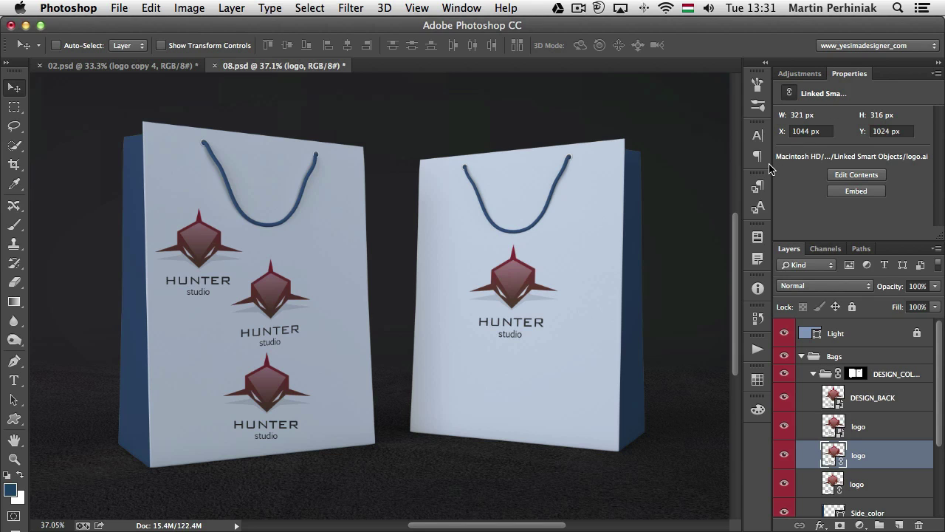
left_click_drag(772, 169, 656, 171)
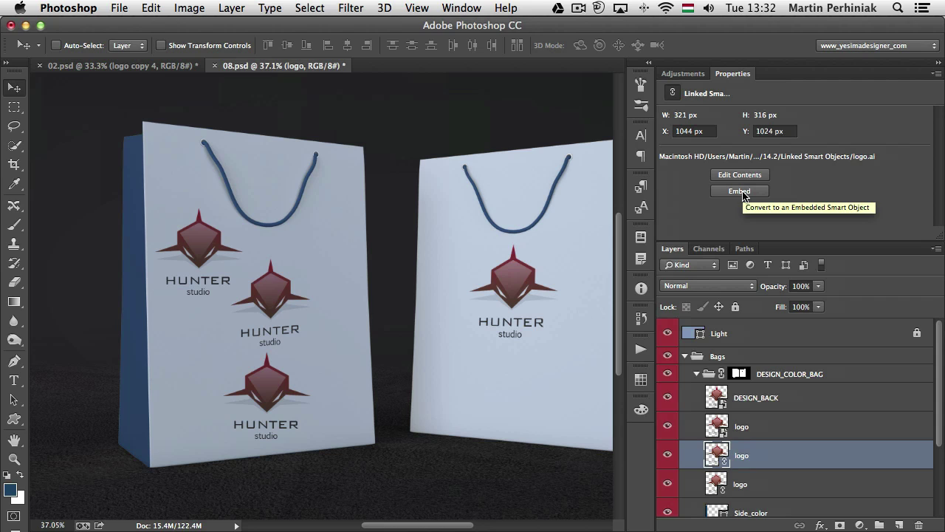
left_click_drag(656, 197, 723, 197)
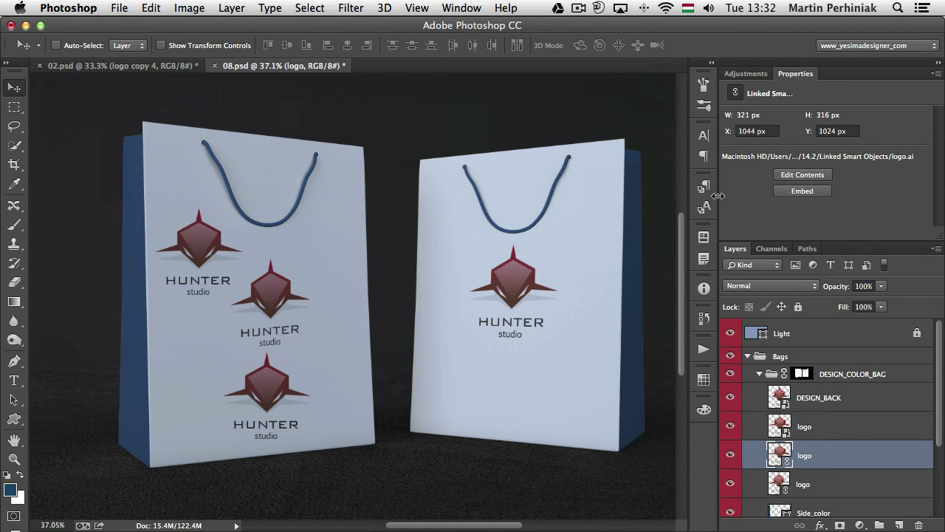
Step: Filter the Layers panel by Smart Object, showing only up-to-date linked layers
left_click(758, 264)
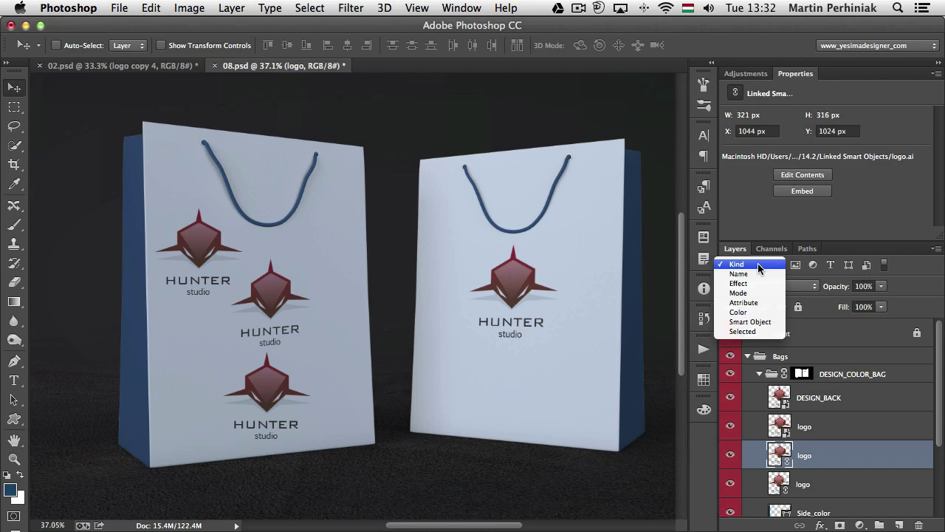
left_click(760, 322)
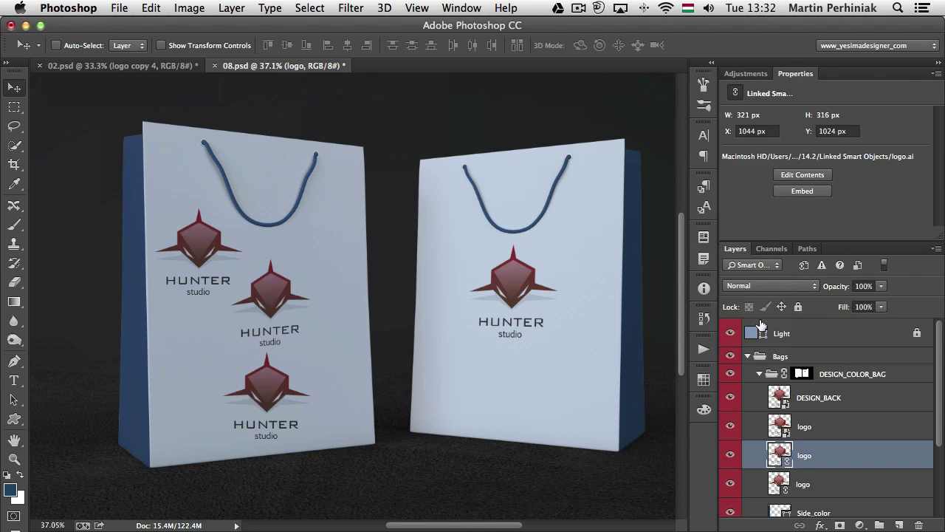
left_click(804, 266)
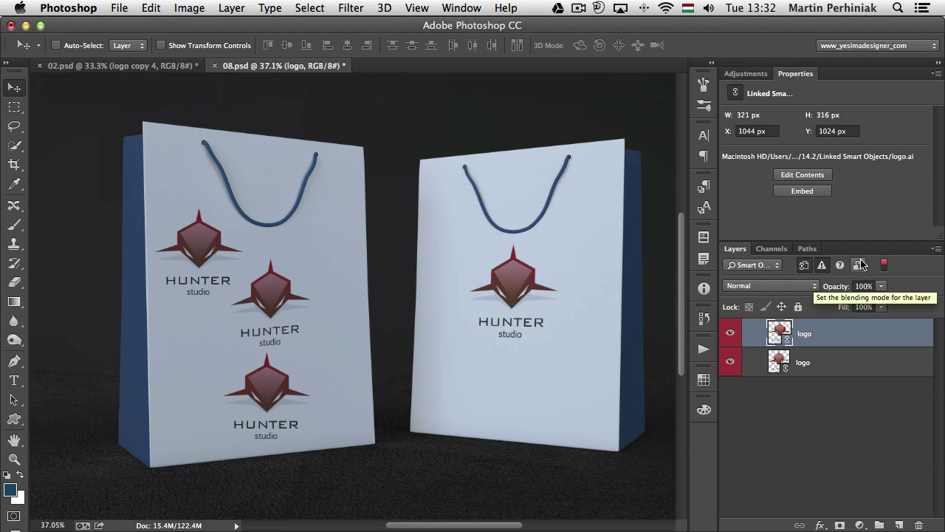
Step: Try the out-of-date and missing-link filters, then turn both off so all layers are listed
left_click(821, 266)
left_click(820, 267)
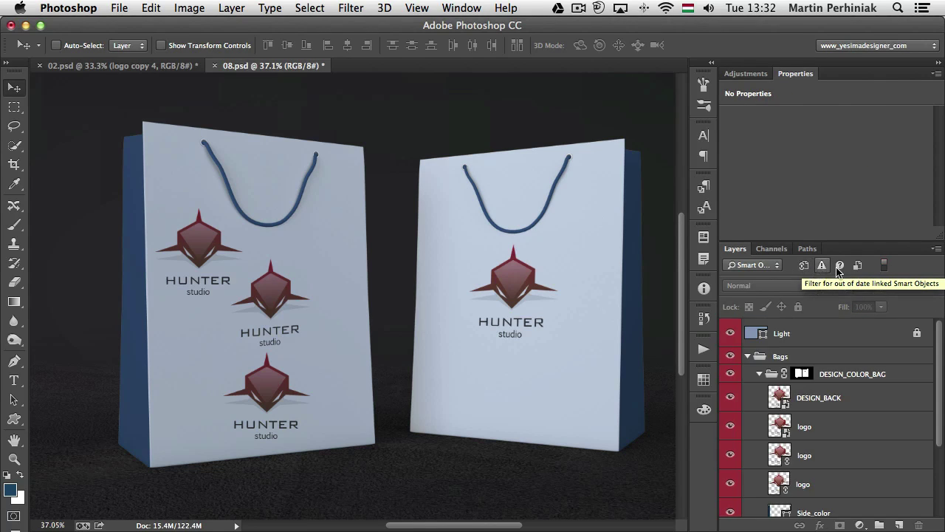
left_click(838, 268)
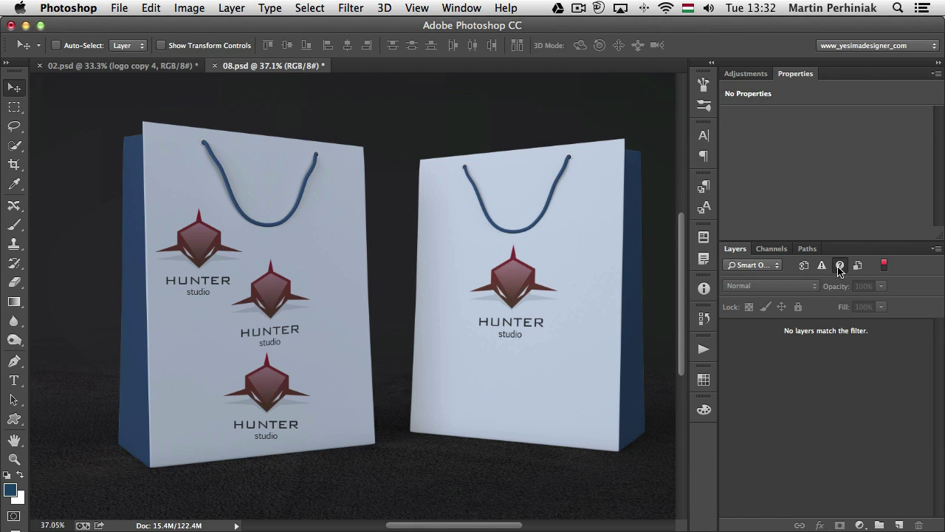
left_click(839, 267)
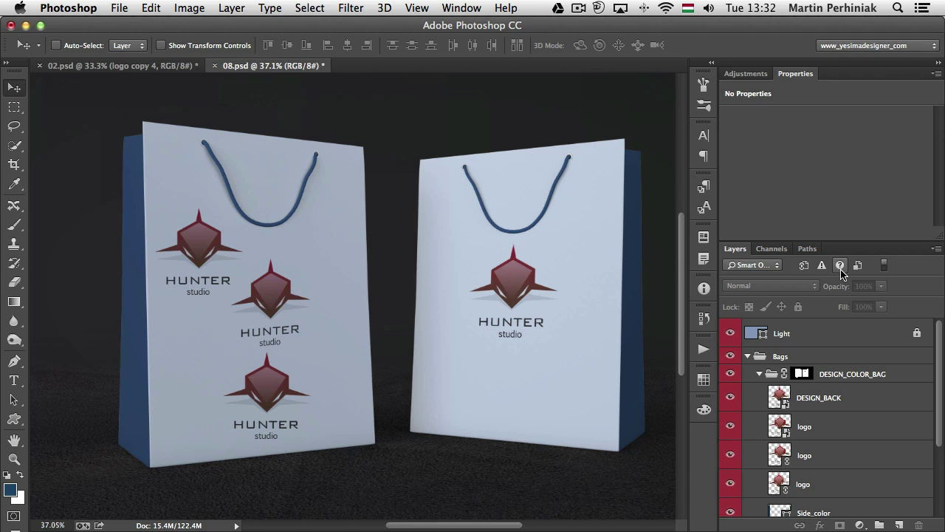